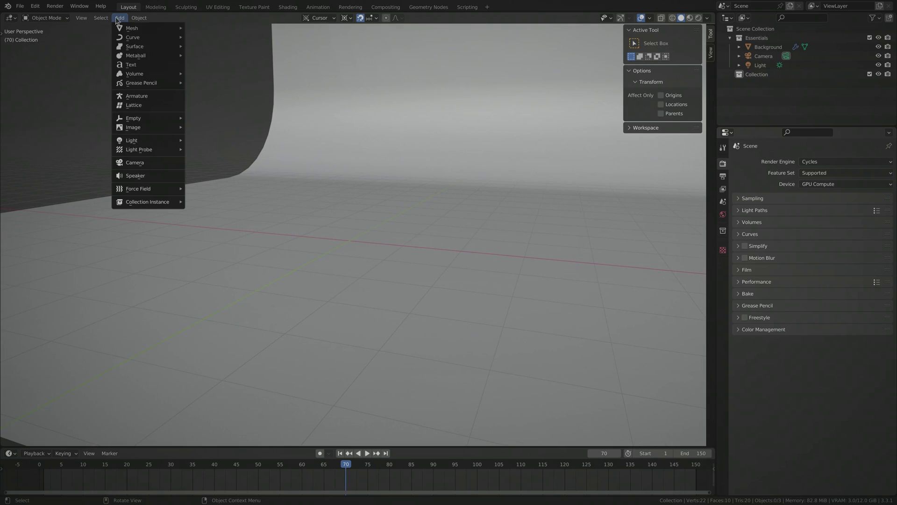
# Add a text object with 0.1 m extrusion and 0.02 m bevel depth
pyautogui.click(131, 64)
pyautogui.click(723, 297)
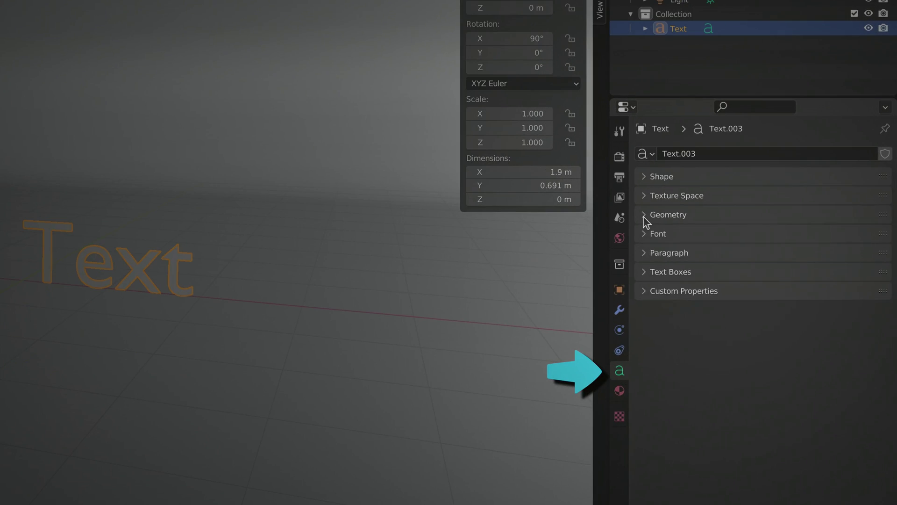
pyautogui.click(646, 220)
pyautogui.doubleClick(681, 251)
pyautogui.write('0.1')
pyautogui.press('Return')
pyautogui.doubleClick(674, 344)
pyautogui.write('0.02')
pyautogui.press('Return')
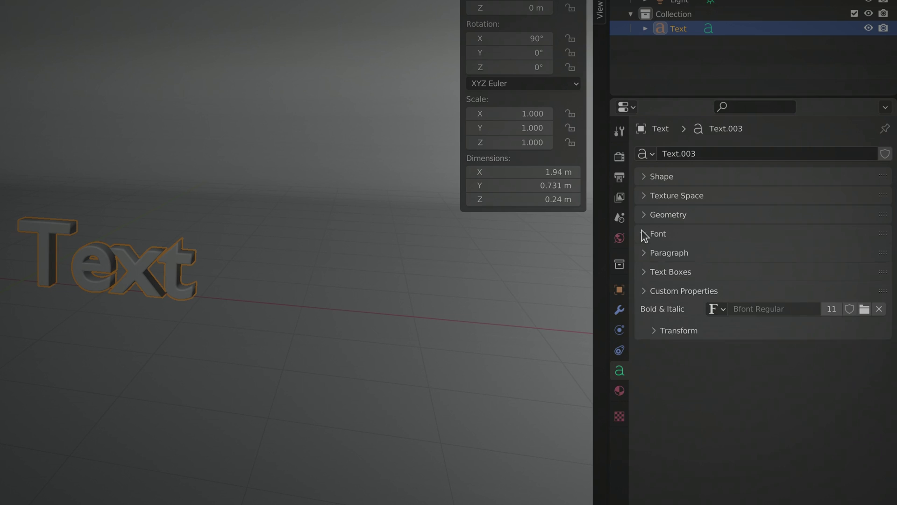
# Set the text font to Ubuntu Light and centre it horizontally
pyautogui.click(723, 254)
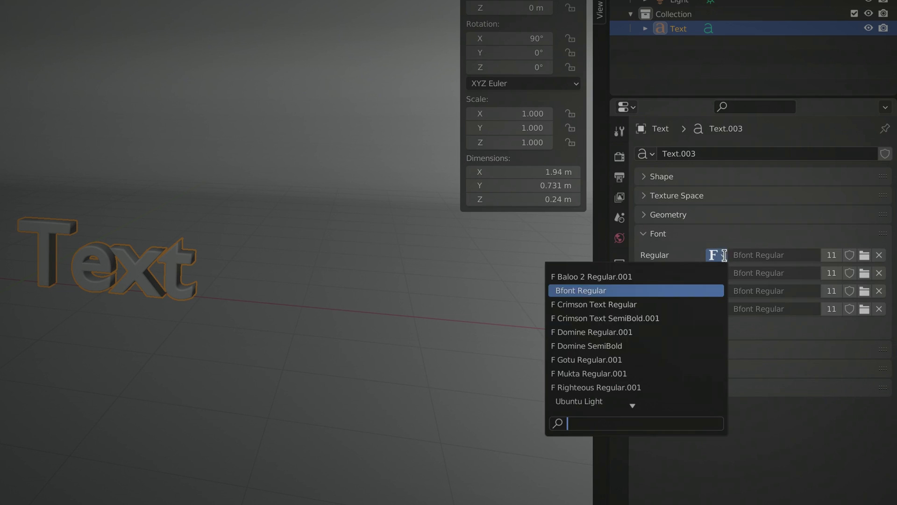
pyautogui.click(632, 401)
pyautogui.click(645, 233)
pyautogui.click(644, 253)
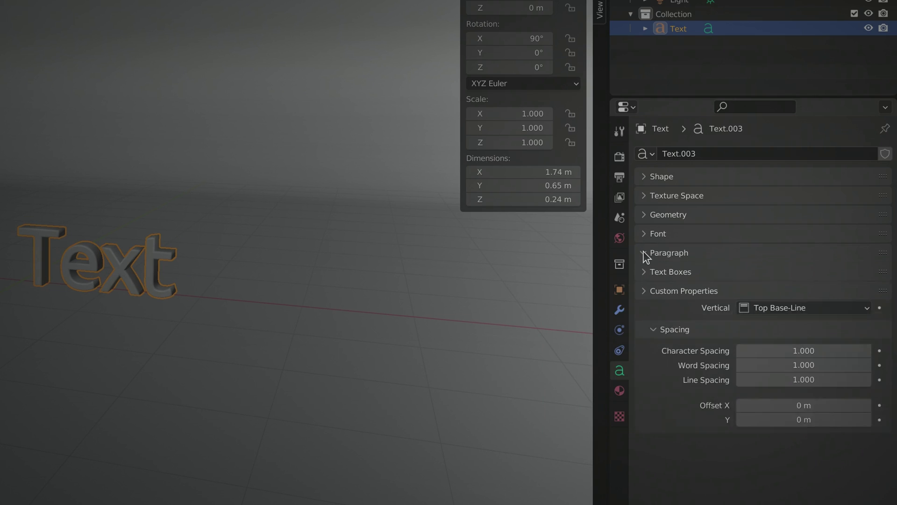
pyautogui.click(803, 290)
pyautogui.click(771, 322)
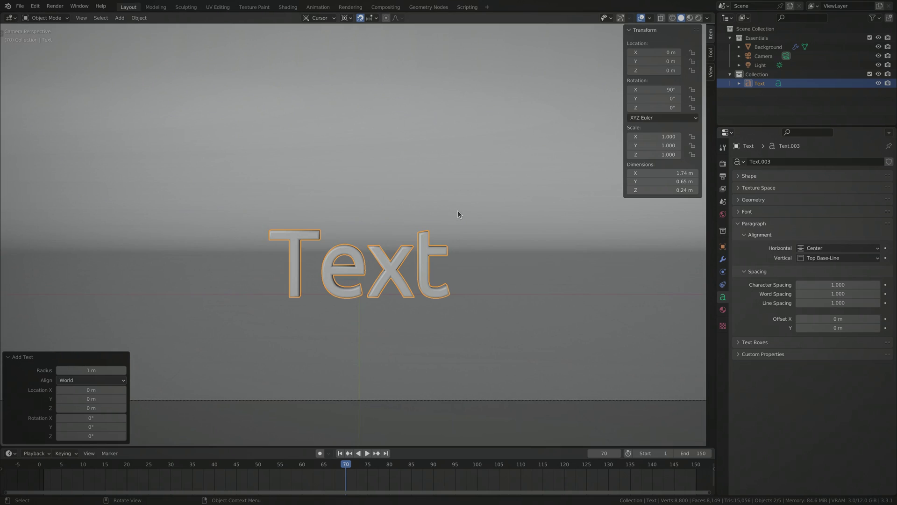
# Replace the placeholder word with PARTICLES
pyautogui.press('Tab')
pyautogui.press('BackSpace')
pyautogui.press('BackSpace')
pyautogui.press('BackSpace')
pyautogui.press('BackSpace')
pyautogui.write('PARTI')
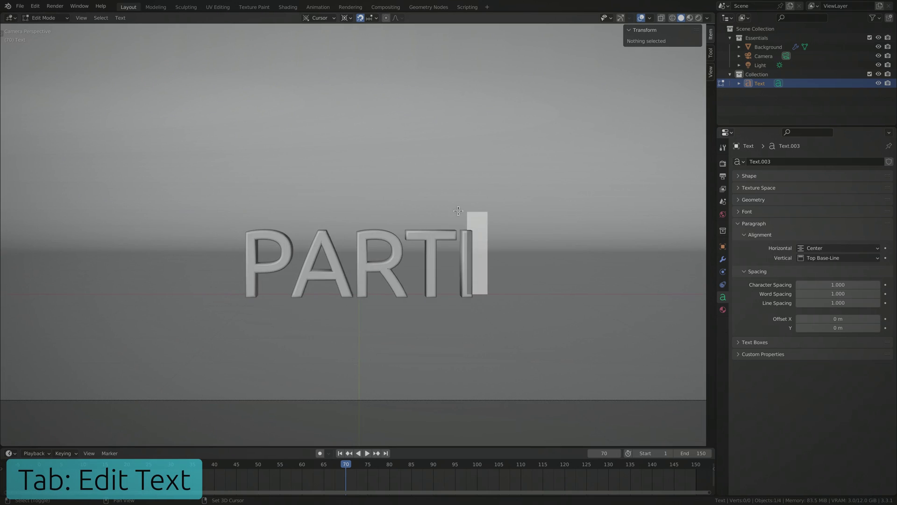
pyautogui.write('CLES')
pyautogui.press('Tab')
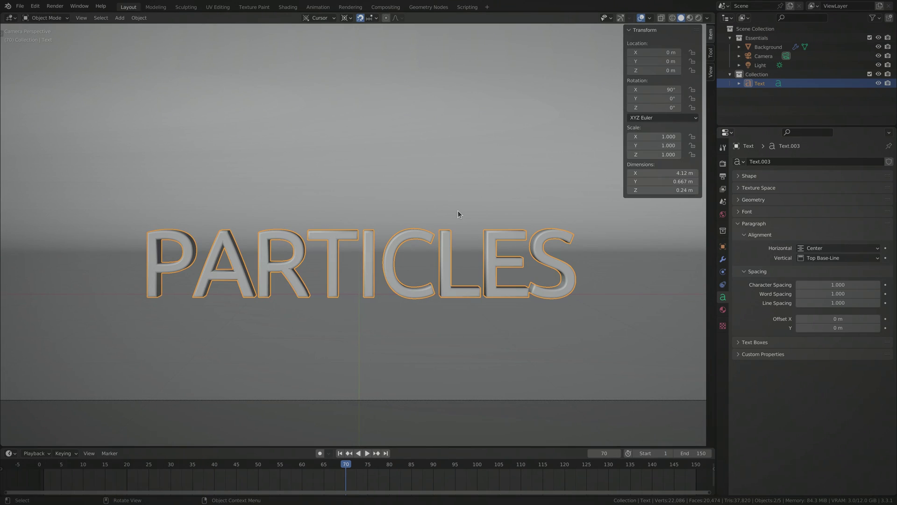
pyautogui.click(137, 17)
pyautogui.moveTo(159, 286)
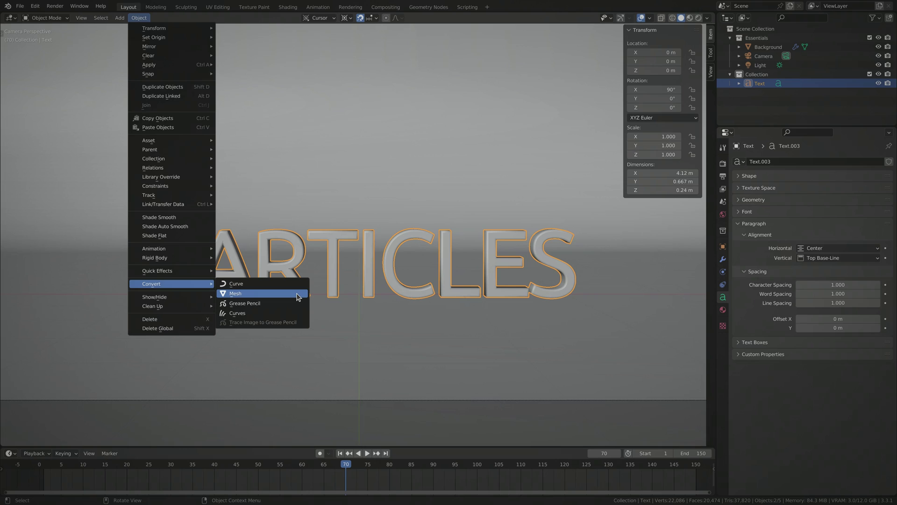
# Convert the text to a mesh and add a particle system to it
pyautogui.click(444, 304)
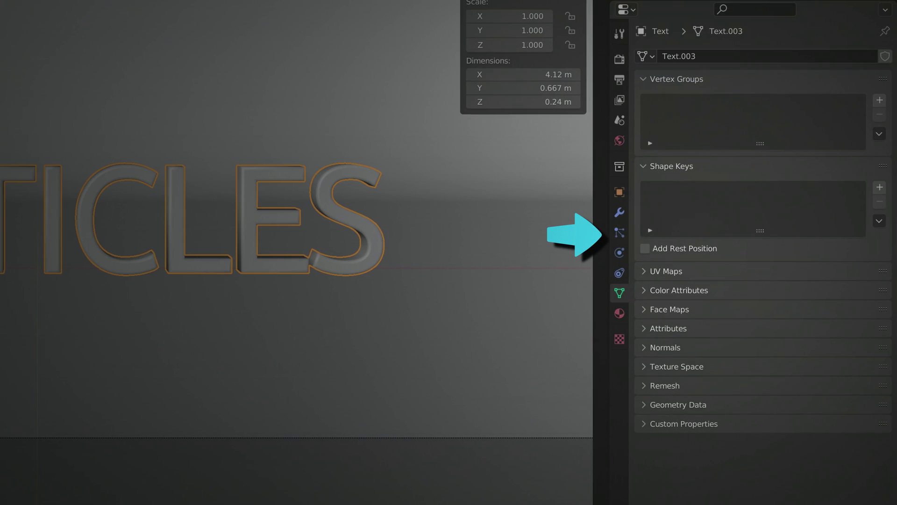
pyautogui.click(619, 232)
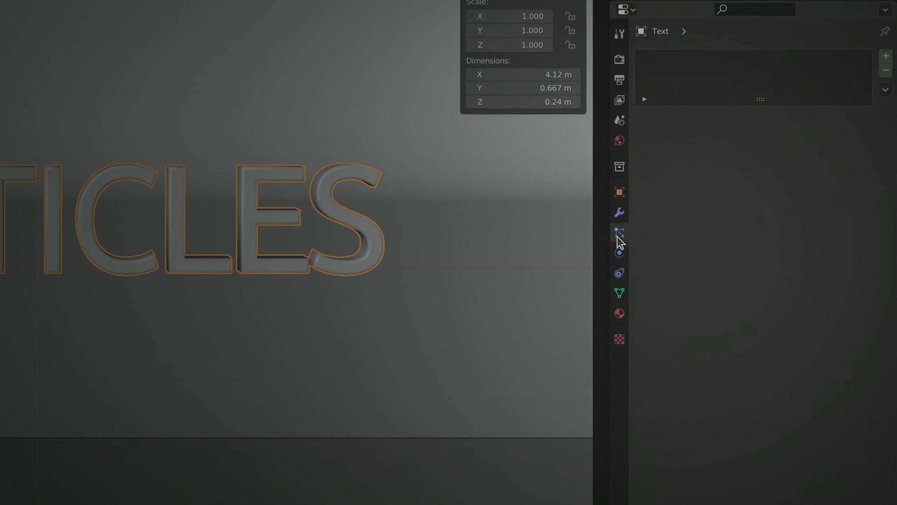
pyautogui.click(887, 57)
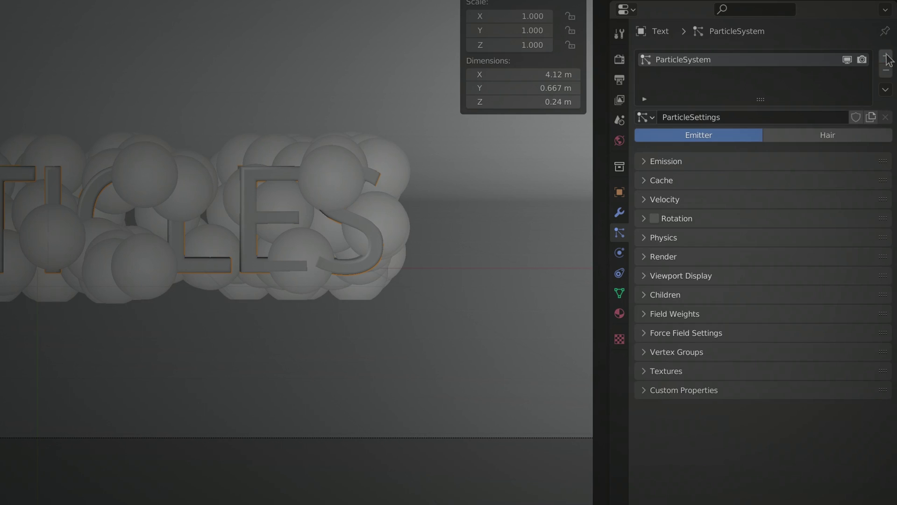
# Emit 10000 particles from frame 0 to 0 with a lifetime of 200
pyautogui.click(645, 161)
pyautogui.click(748, 182)
pyautogui.write('10000')
pyautogui.press('Tab')
pyautogui.press('Tab')
pyautogui.write('0')
pyautogui.press('Tab')
pyautogui.write('0')
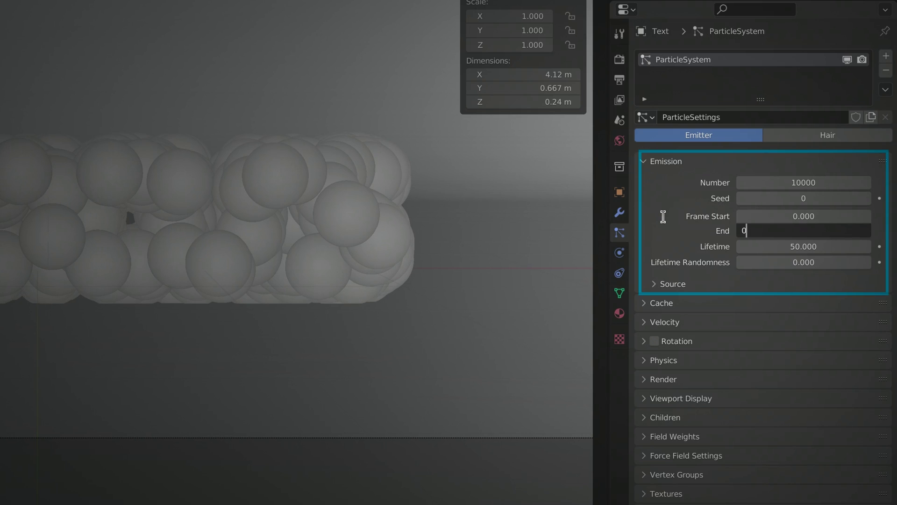
pyautogui.press('Tab')
pyautogui.write('200')
pyautogui.press('Return')
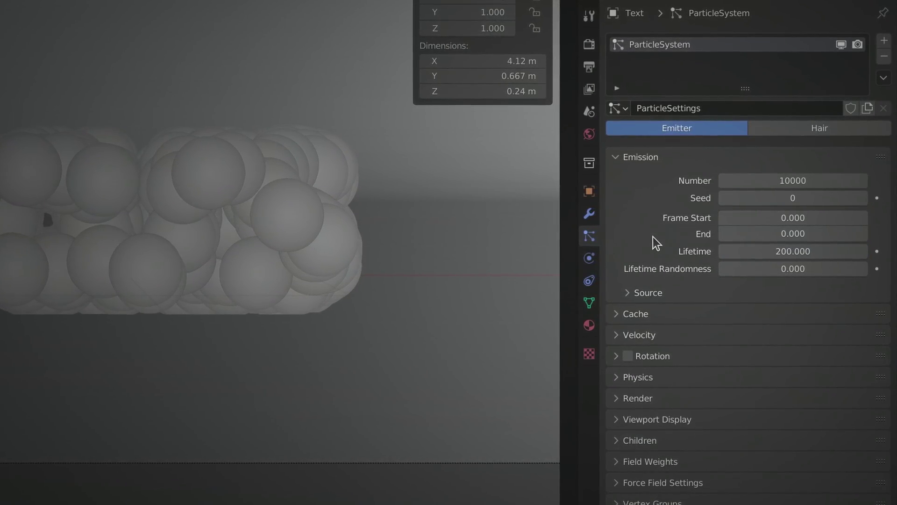
# Distribute the particles randomly over the faces and preview the animation
pyautogui.click(623, 294)
pyautogui.click(860, 355)
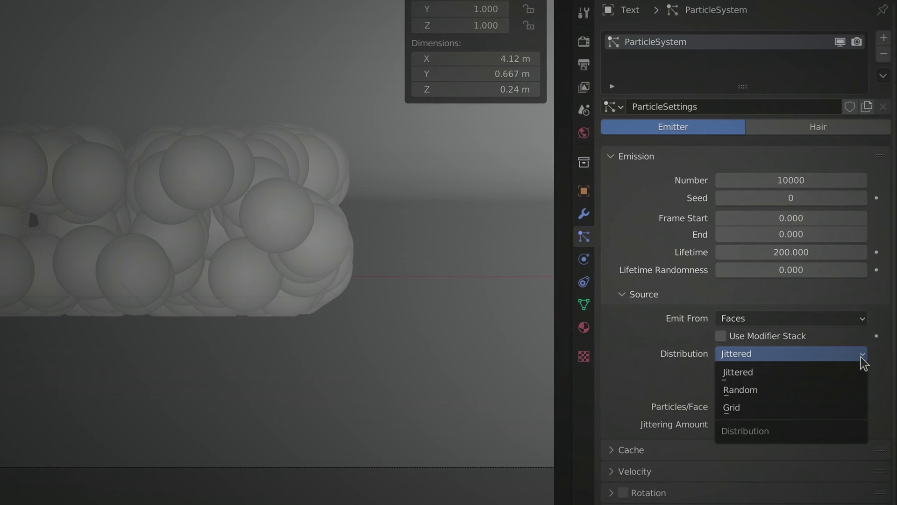
pyautogui.click(858, 388)
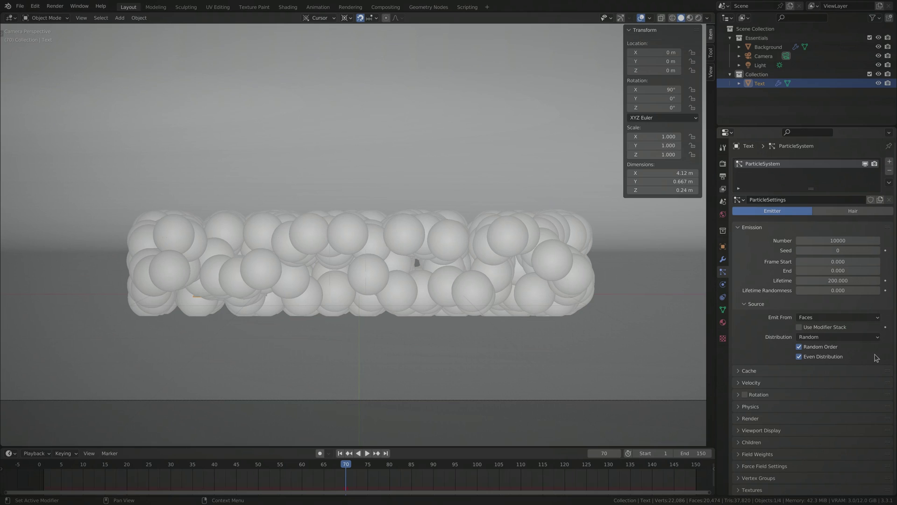
pyautogui.press('space')
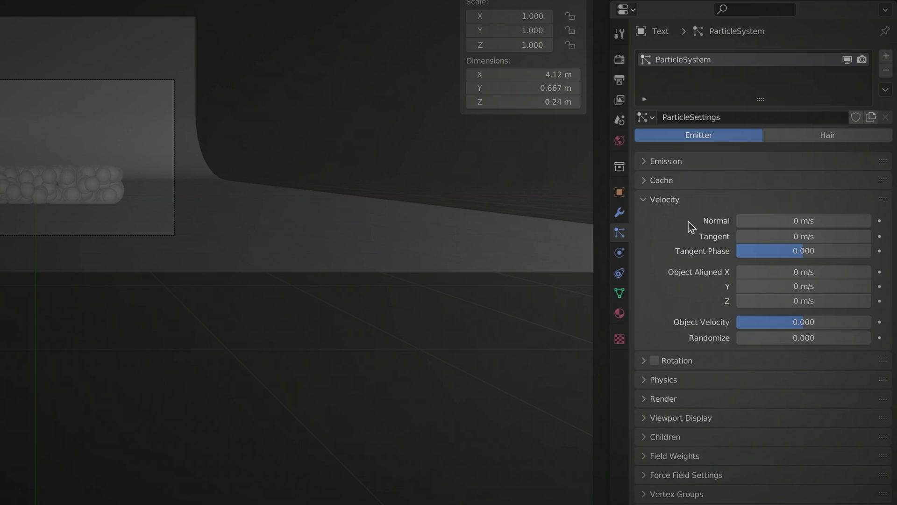
# Collapse the Velocity settings and expand Field Weights to zero the gravity
pyautogui.click(644, 199)
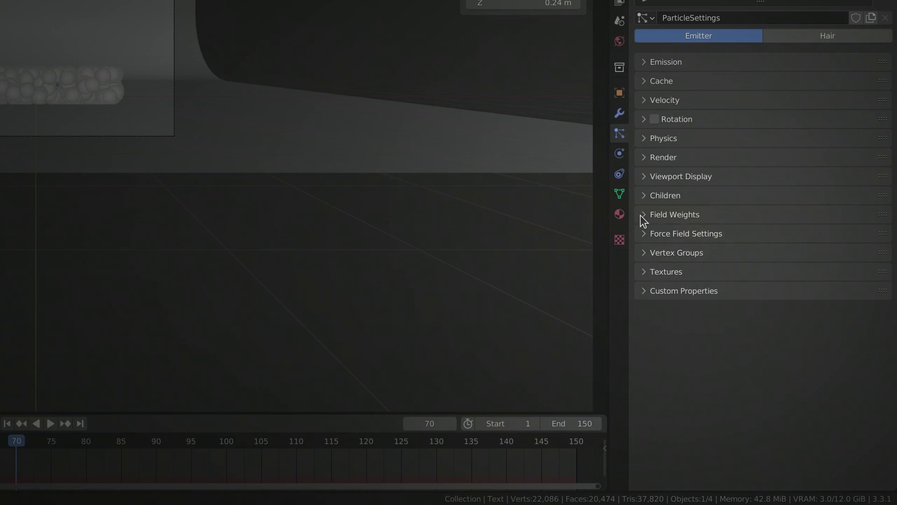
pyautogui.click(643, 313)
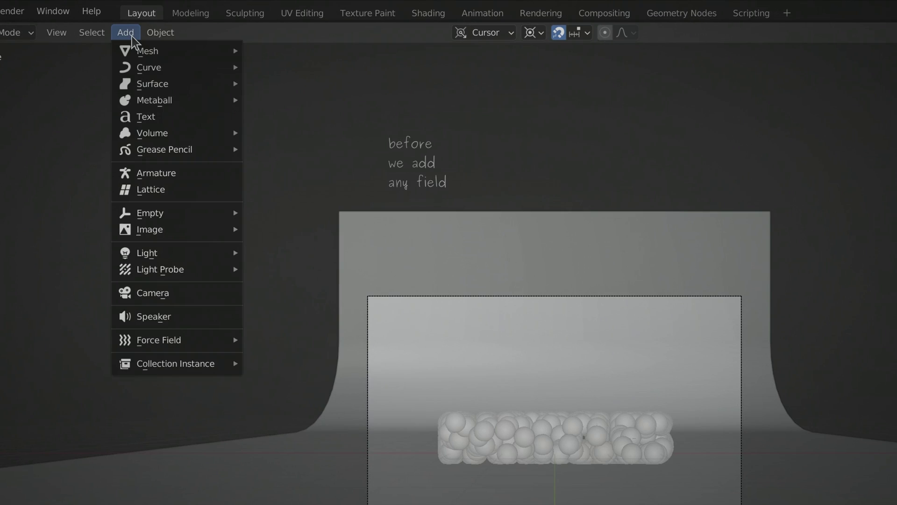
# Add an Icosphere to the scene and reselect the PARTICLES text
pyautogui.moveTo(140, 51)
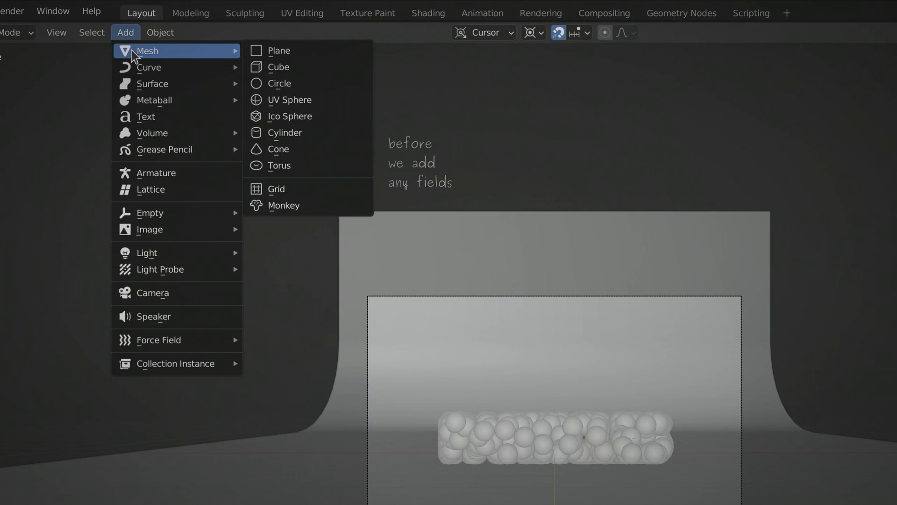
pyautogui.click(347, 120)
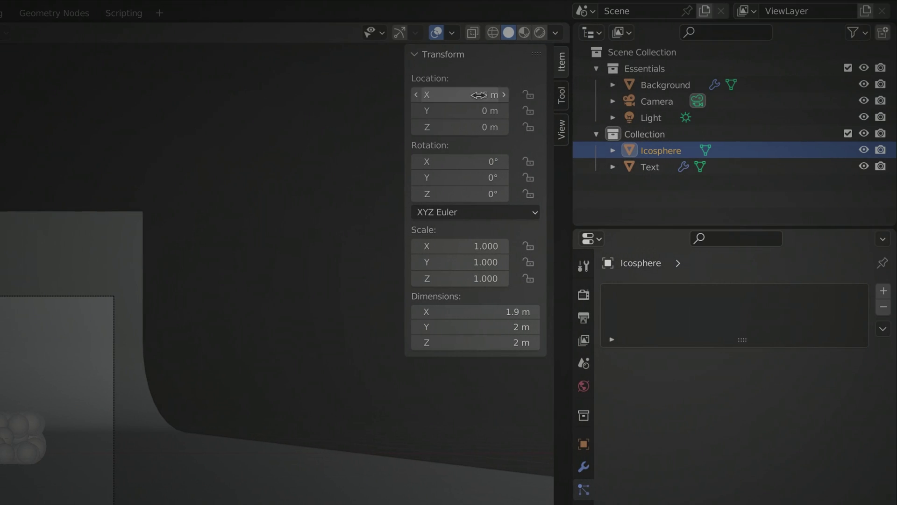
pyautogui.click(644, 167)
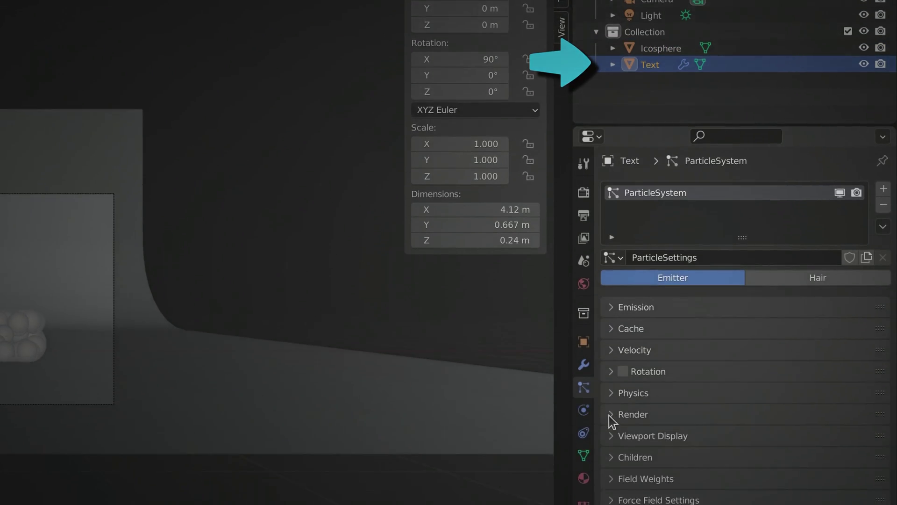
# Render particles as Icosphere objects at size 0.01 with 0.2 scale randomness
pyautogui.click(610, 414)
pyautogui.click(844, 197)
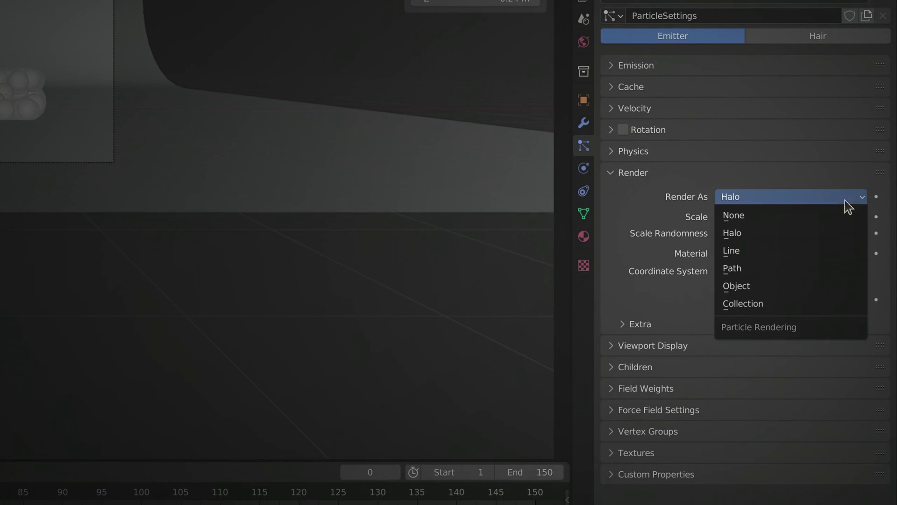
pyautogui.click(828, 286)
pyautogui.click(824, 314)
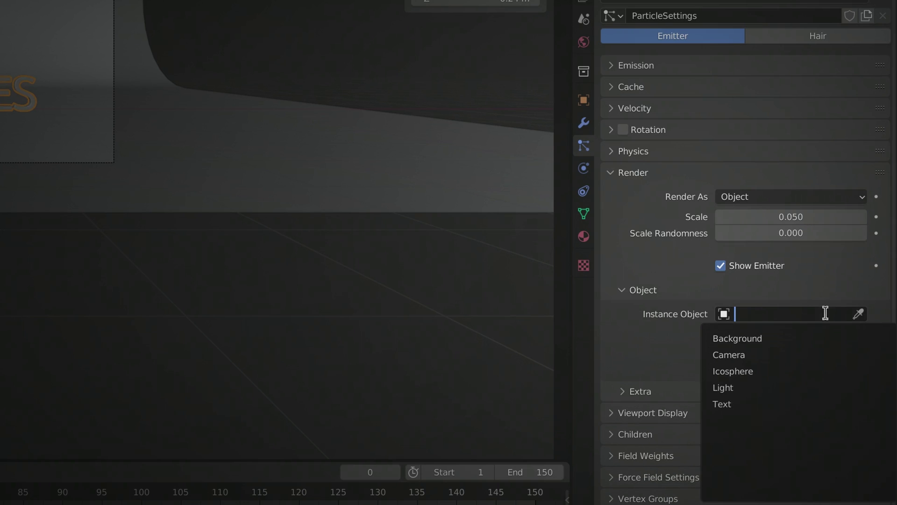
pyautogui.click(820, 371)
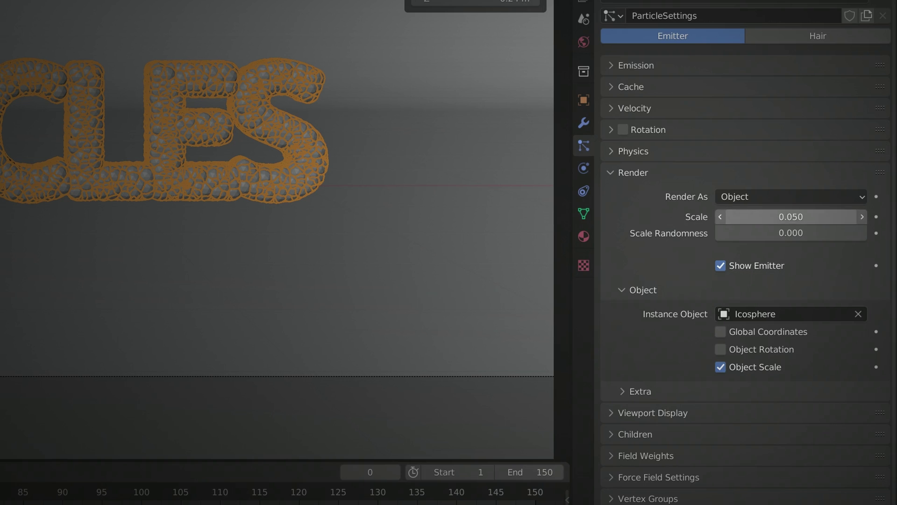
pyautogui.click(729, 216)
pyautogui.write('0.01')
pyautogui.press('Tab')
pyautogui.write('0.2')
pyautogui.press('Return')
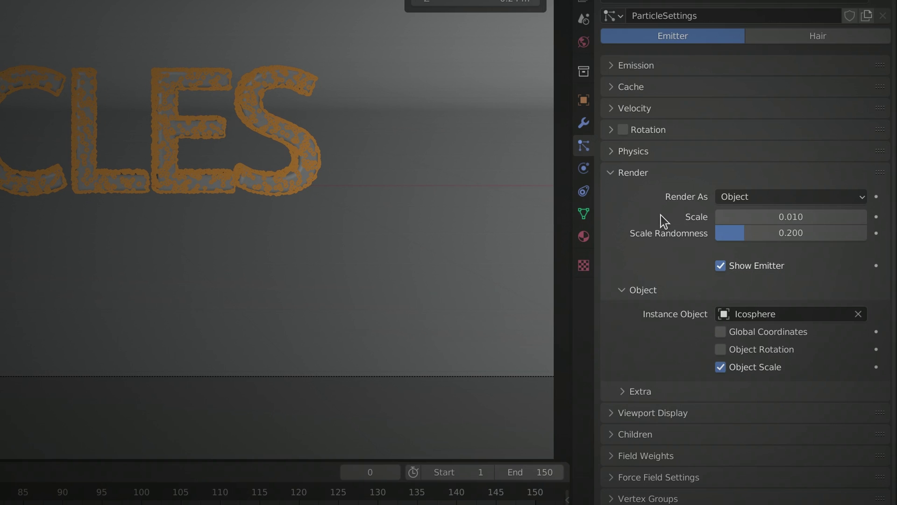
# Hide the text emitter in both render and viewport display
pyautogui.click(720, 265)
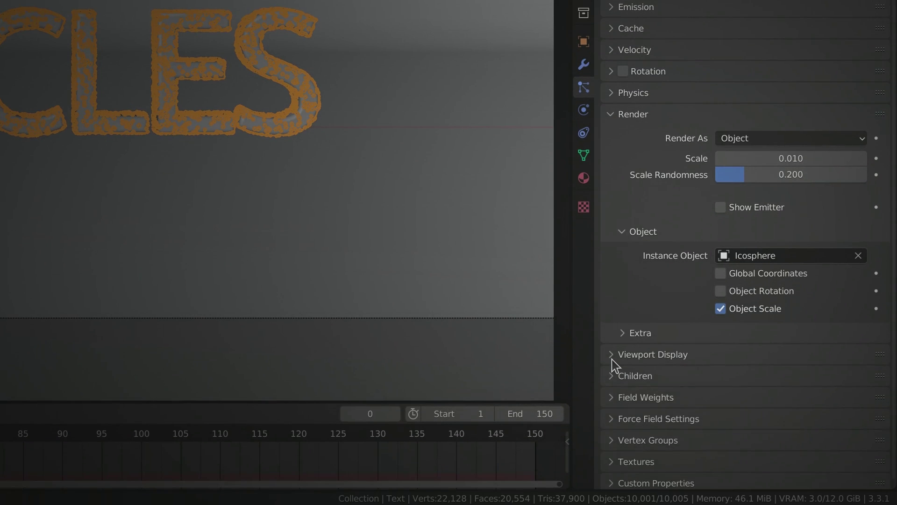
pyautogui.click(612, 413)
pyautogui.click(721, 464)
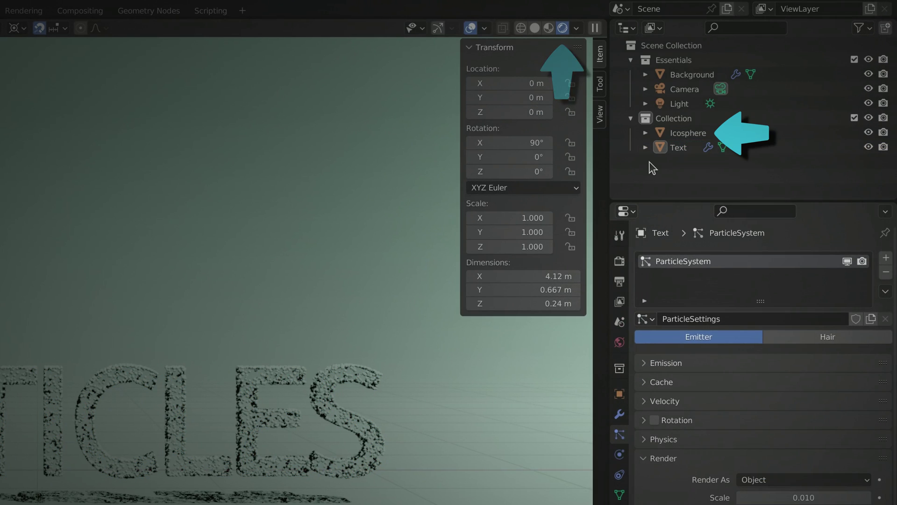
# Give the Icosphere a new material named 'Particle Material'
pyautogui.click(681, 134)
pyautogui.click(622, 405)
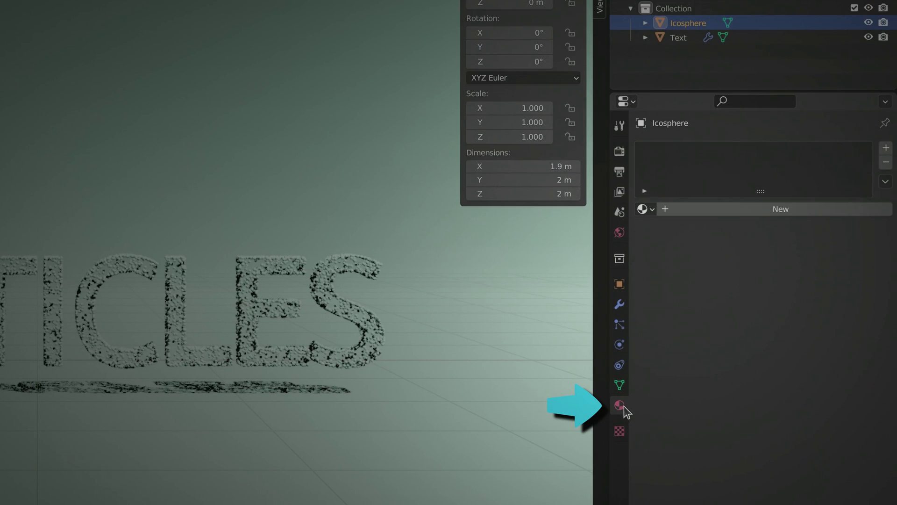
pyautogui.click(794, 214)
pyautogui.doubleClick(794, 209)
pyautogui.write('Particle Material')
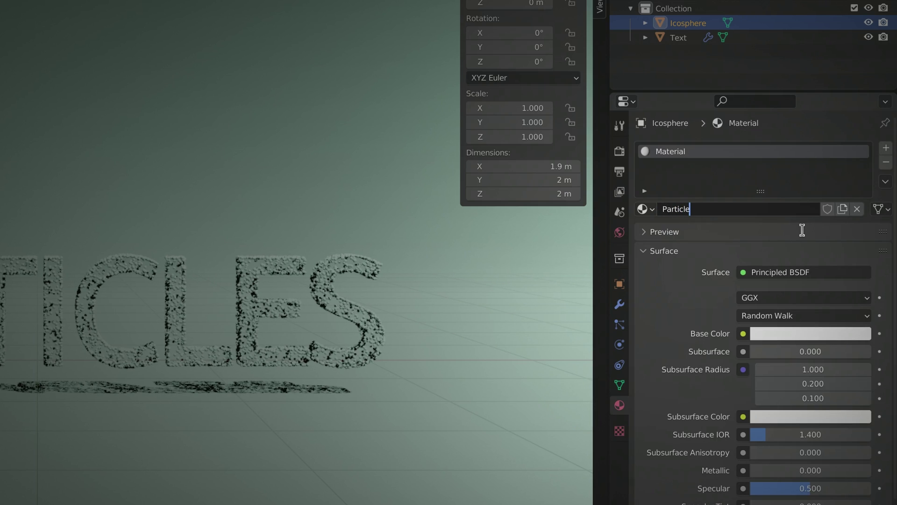
pyautogui.press('Return')
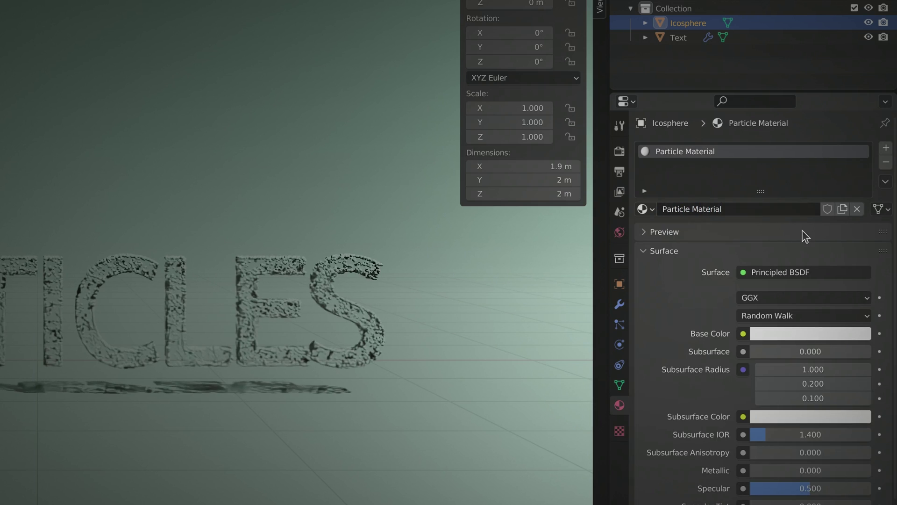
# Make the material a Diffuse BSDF with a cyan-green colour, saturation 0.7, value 1
pyautogui.click(815, 271)
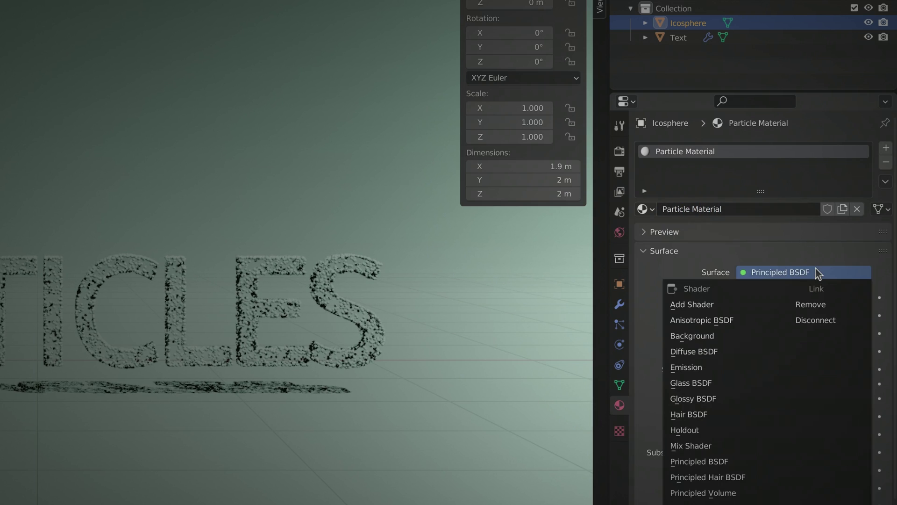
pyautogui.click(776, 351)
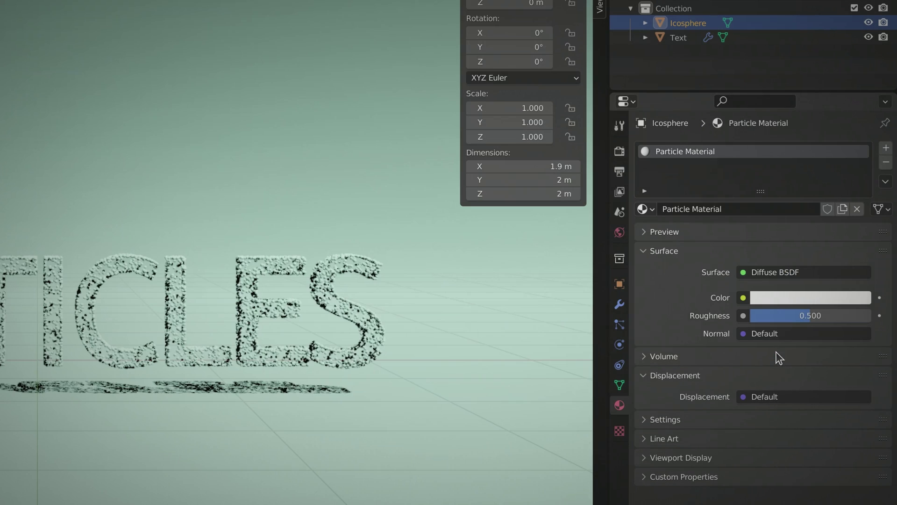
pyautogui.click(824, 299)
pyautogui.click(786, 91)
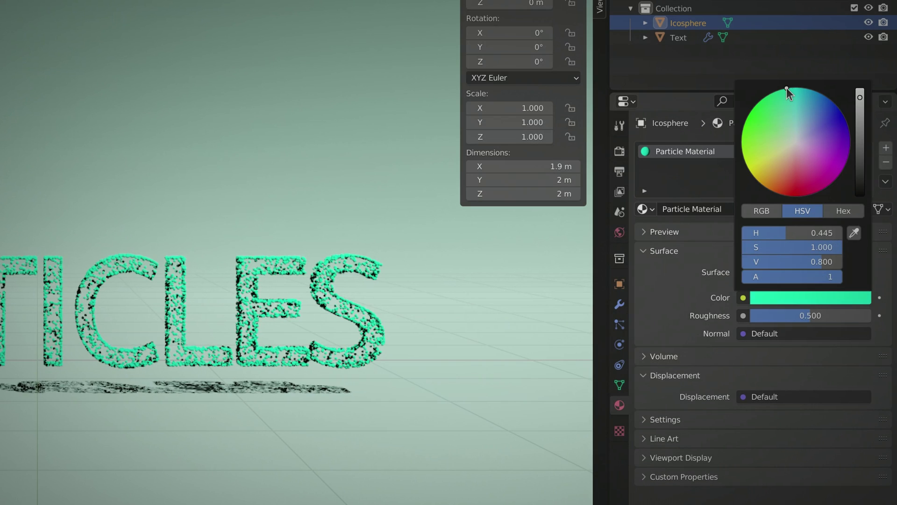
pyautogui.click(753, 246)
pyautogui.write('.7')
pyautogui.press('Tab')
pyautogui.write('1')
pyautogui.press('Return')
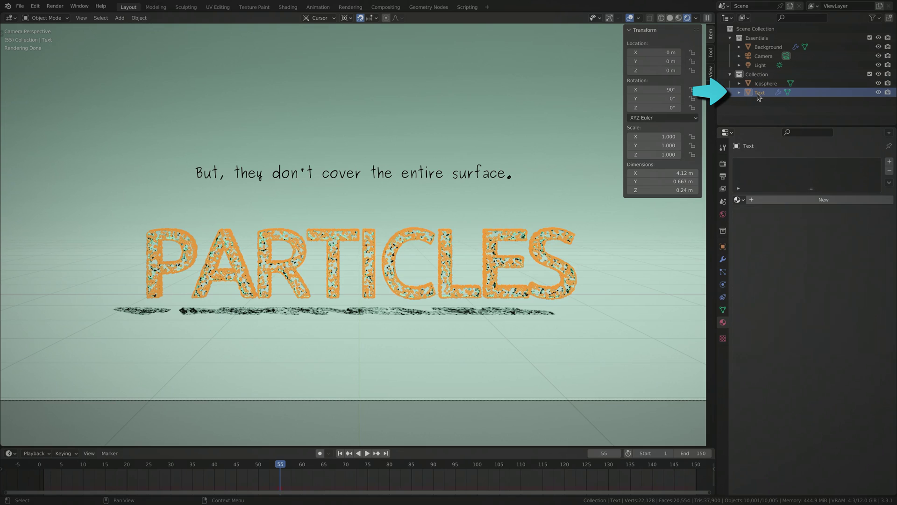
# Deselect everything and raise the particle count to 20000
pyautogui.hotkey('alt', 'a')
pyautogui.click(723, 272)
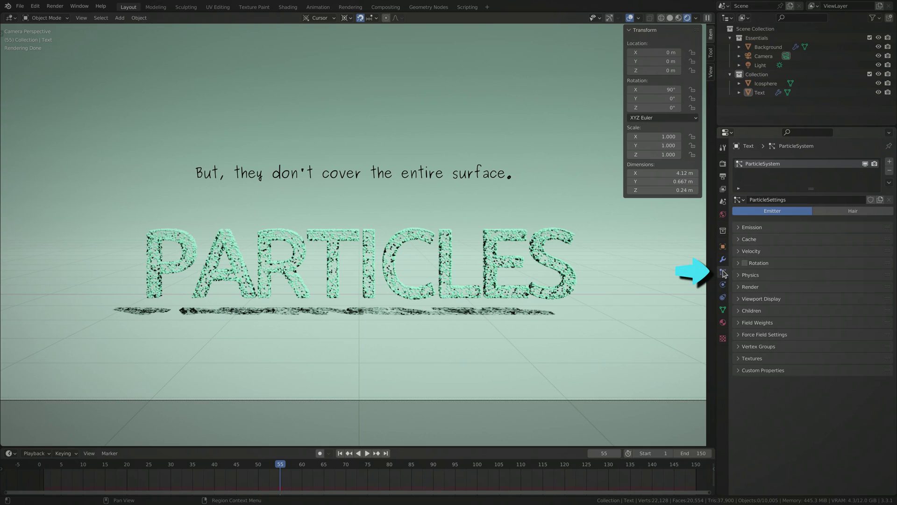
pyautogui.click(738, 229)
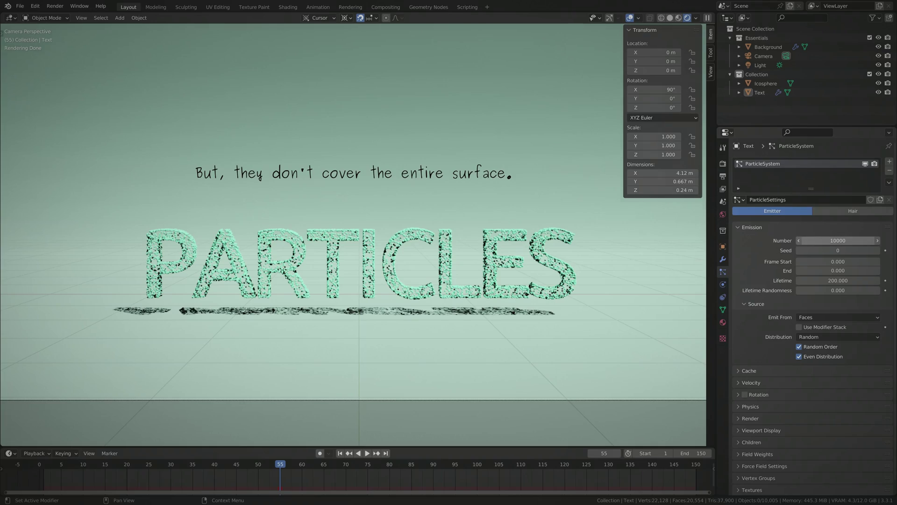
pyautogui.doubleClick(837, 238)
pyautogui.write('20000')
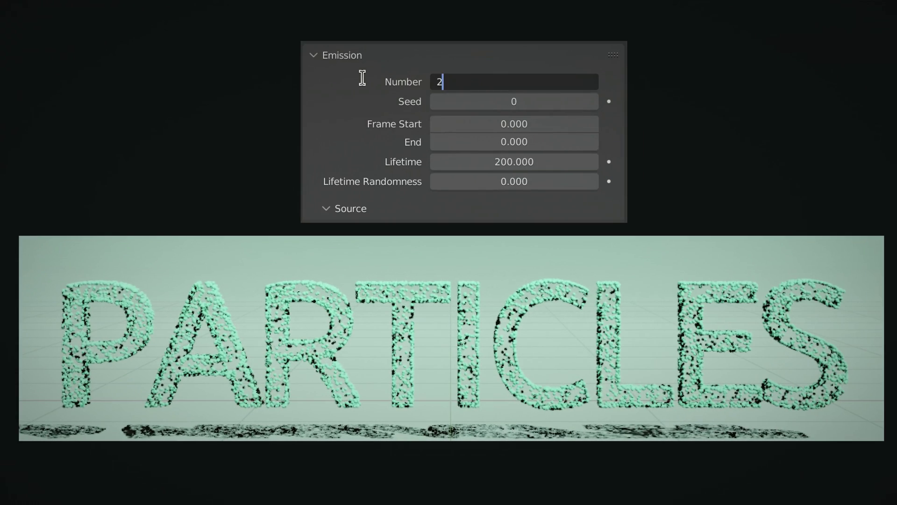
pyautogui.press('Return')
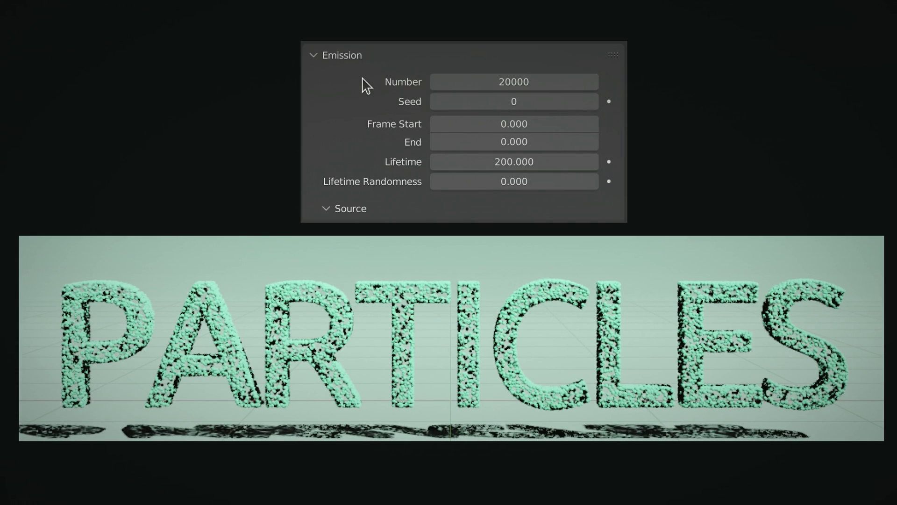
# Try particle counts of 50000, 100000 and 200000 in turn
pyautogui.doubleClick(356, 83)
pyautogui.write('50000')
pyautogui.press('Return')
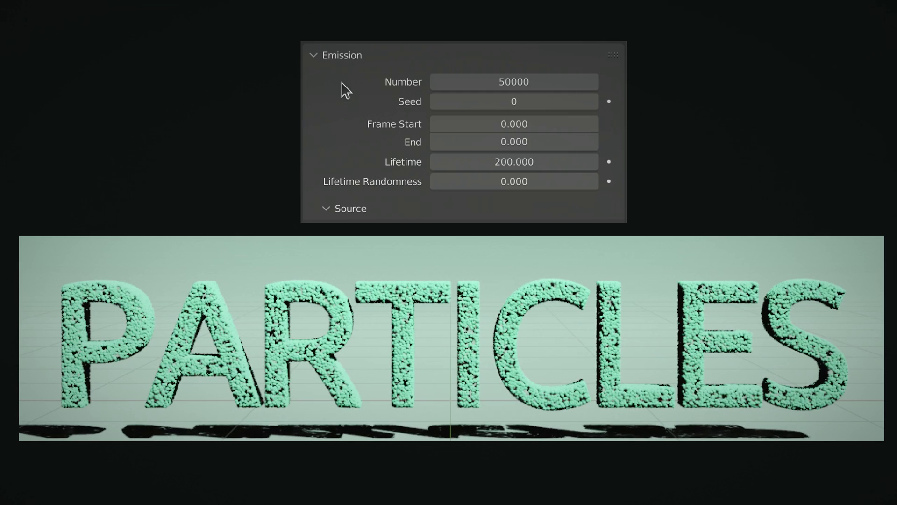
pyautogui.doubleClick(363, 84)
pyautogui.write('100000')
pyautogui.press('Return')
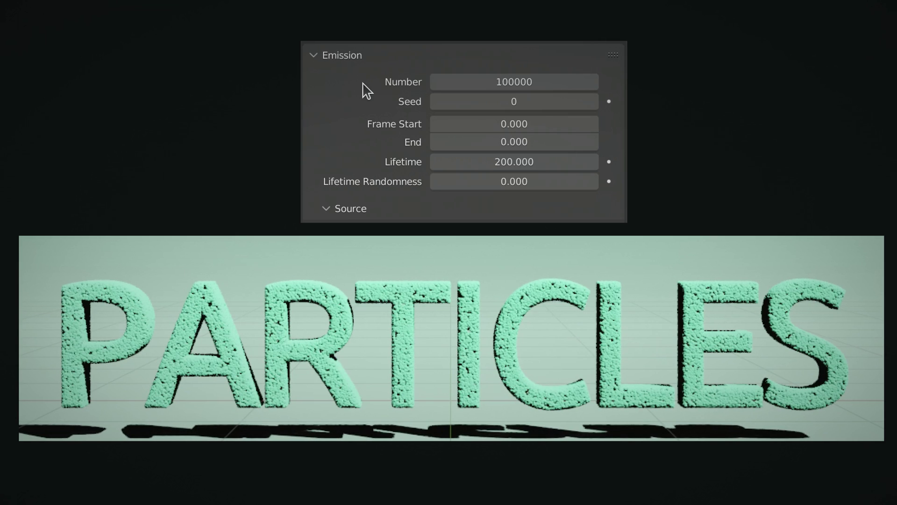
pyautogui.doubleClick(364, 85)
pyautogui.write('200000')
pyautogui.press('Return')
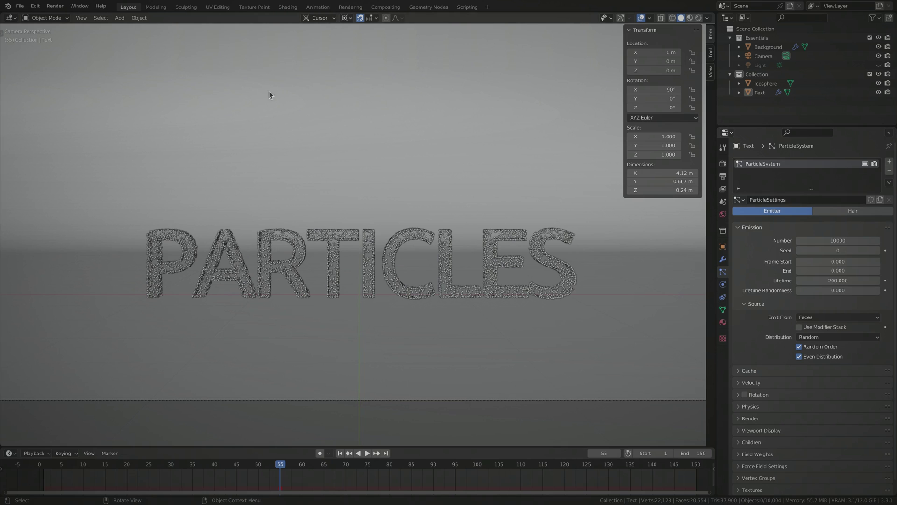
# Add a Turbulence field of strength 6, global, with a 1 m maximum distance
pyautogui.click(118, 18)
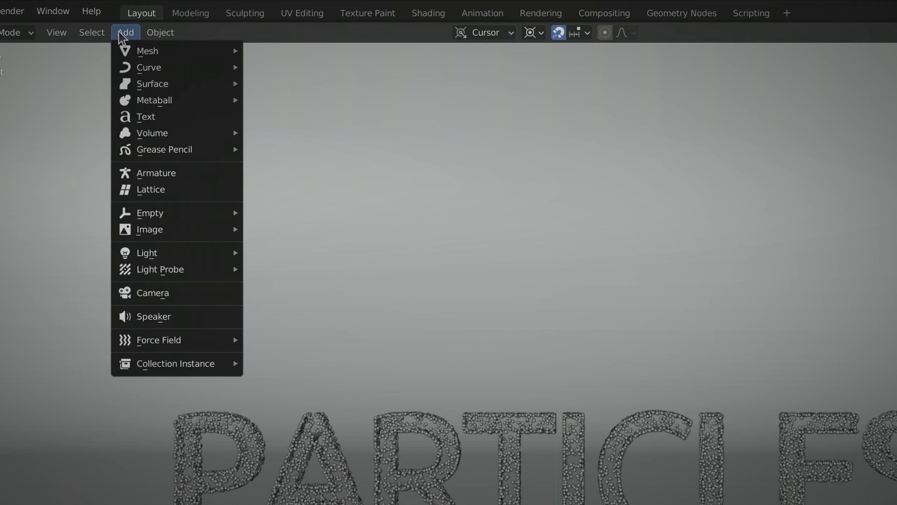
pyautogui.moveTo(122, 341)
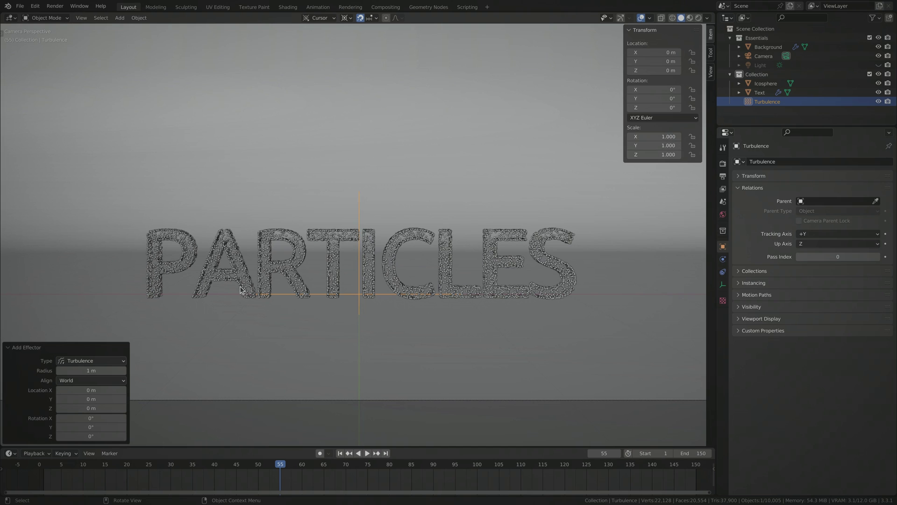
pyautogui.click(721, 260)
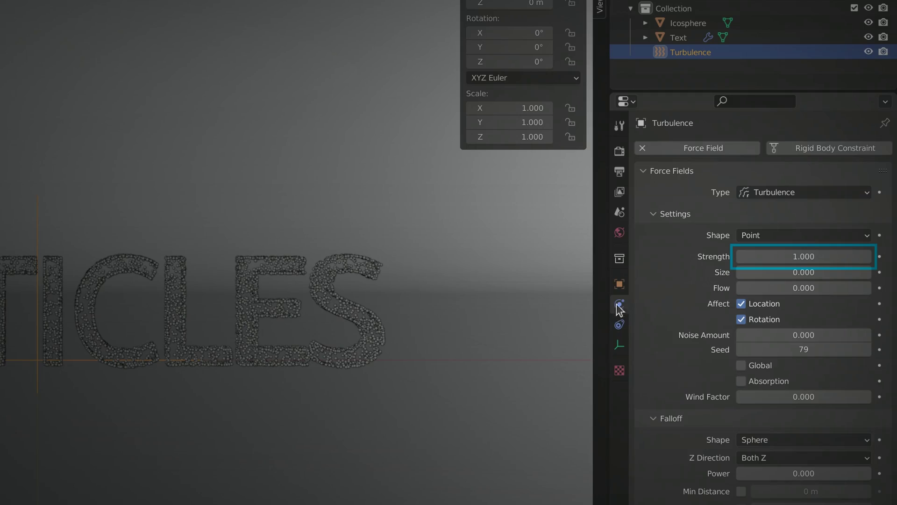
pyautogui.write('6')
pyautogui.press('Return')
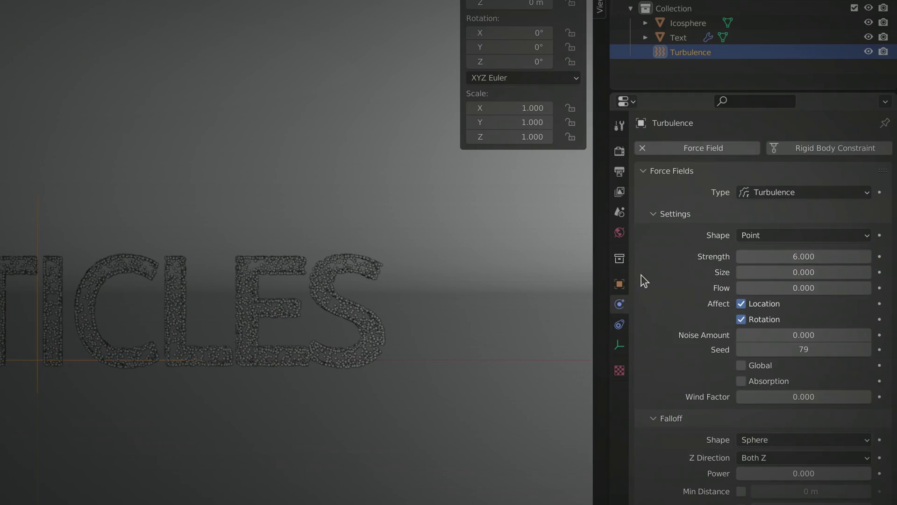
pyautogui.click(741, 365)
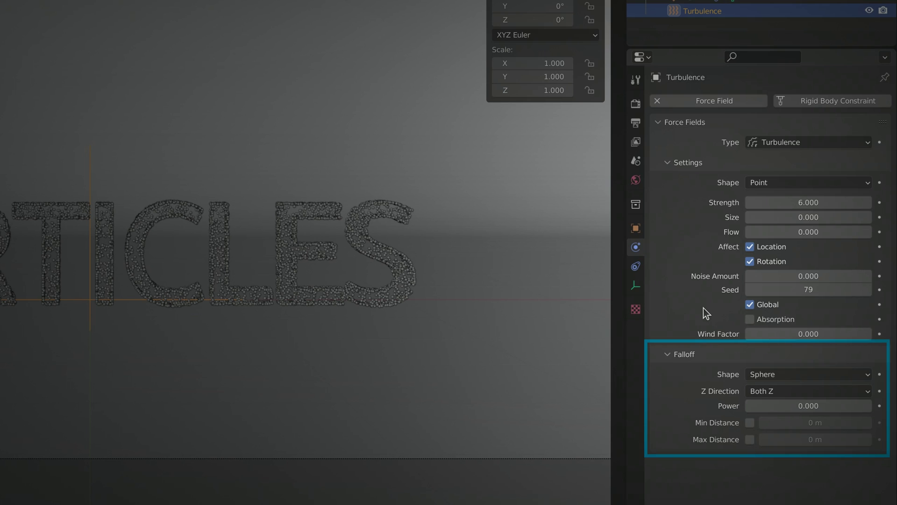
pyautogui.click(750, 439)
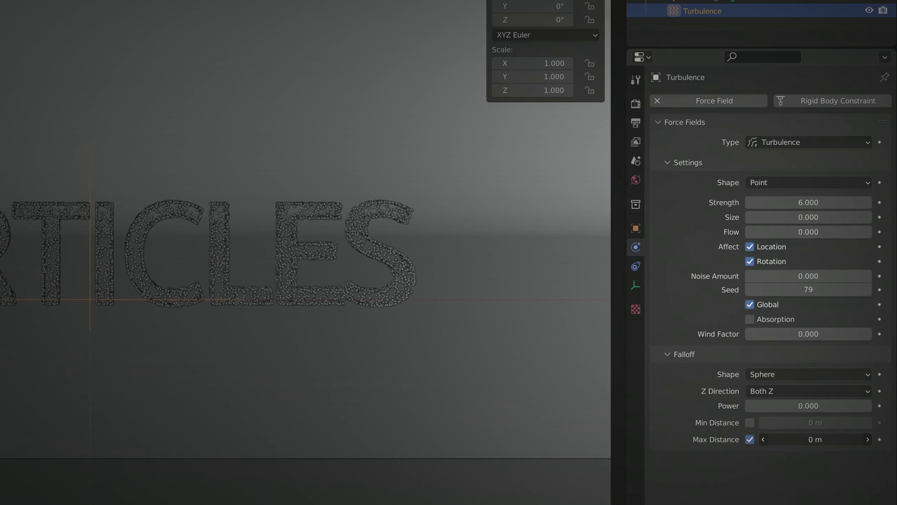
pyautogui.moveTo(790, 441); pyautogui.dragTo(822, 441)
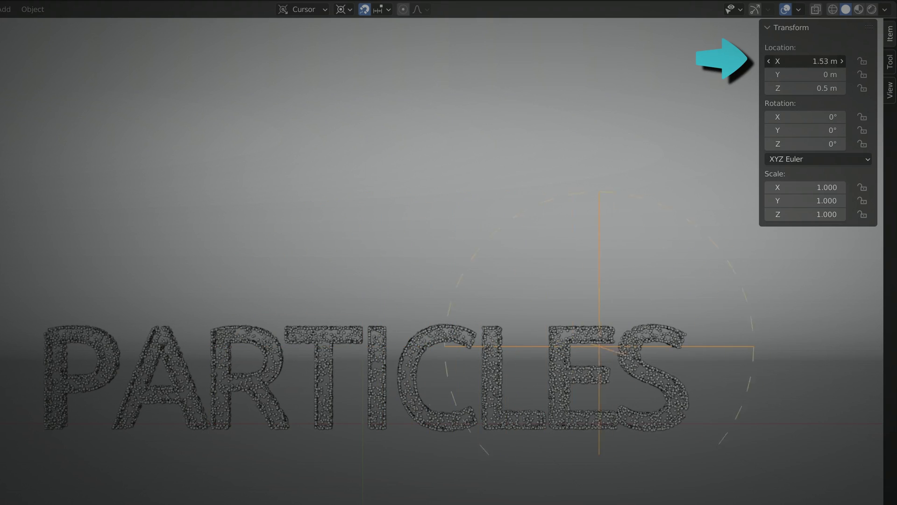
# Keyframe the turbulence field's X location at frame 1 and at -2.86 m on frame 150
pyautogui.rightClick(802, 61)
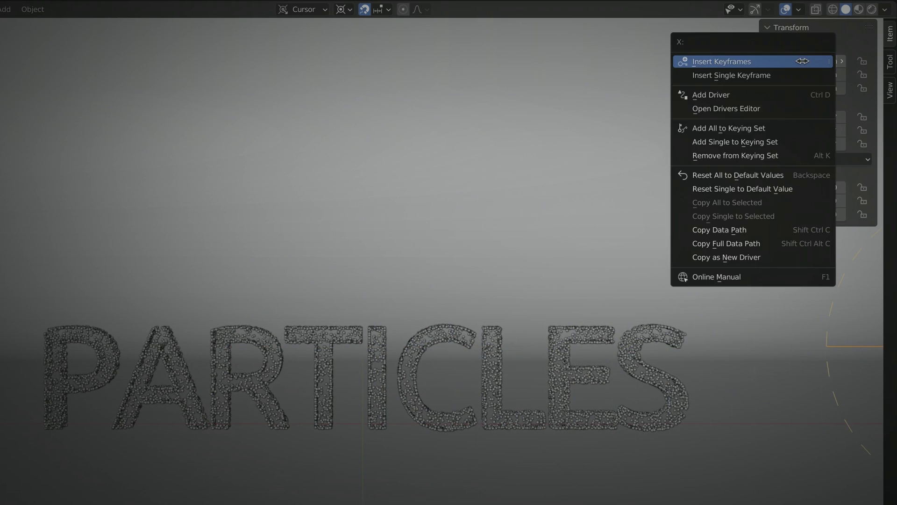
pyautogui.click(805, 75)
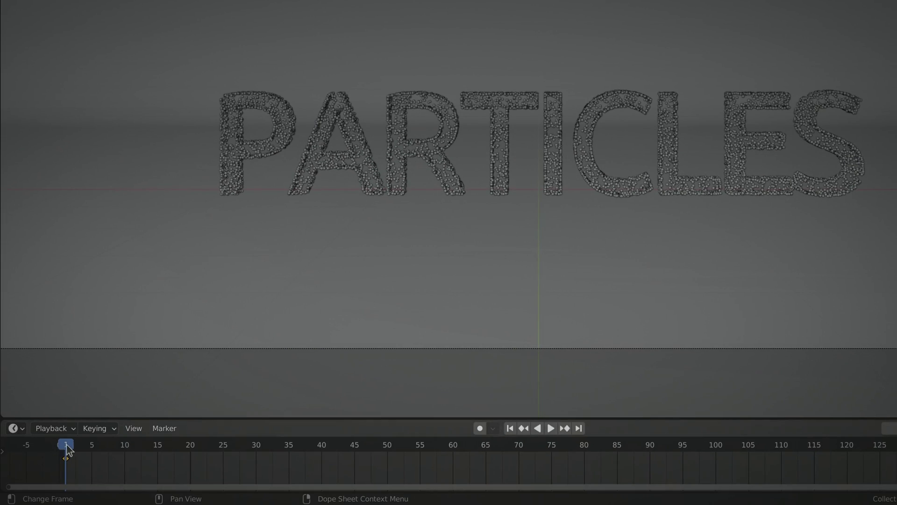
pyautogui.moveTo(66, 448); pyautogui.dragTo(599, 473)
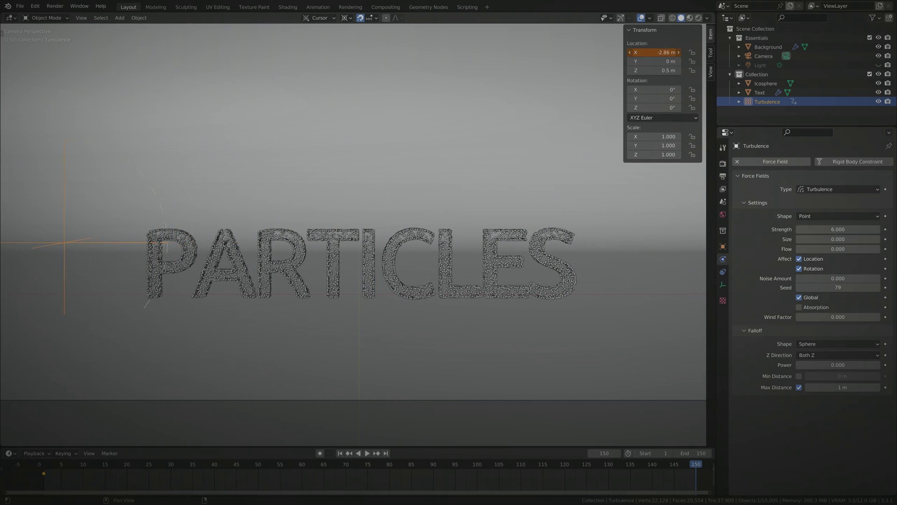
pyautogui.rightClick(647, 54)
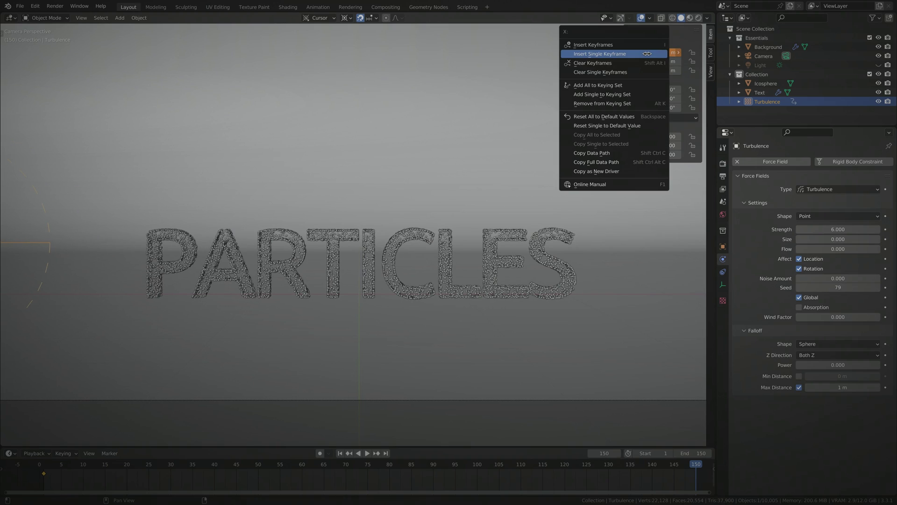
pyautogui.click(648, 53)
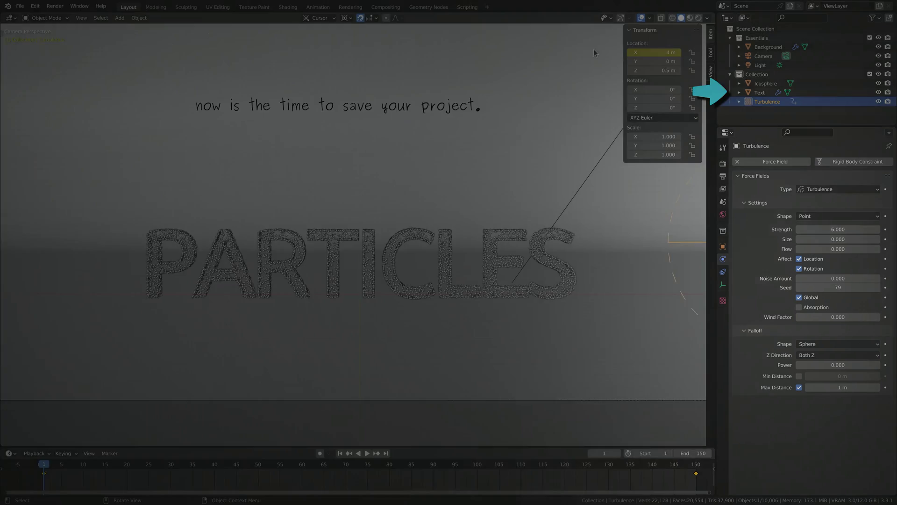
# Bake the Text object's particle cache, replay the scatter, then delete the bake
pyautogui.click(830, 93)
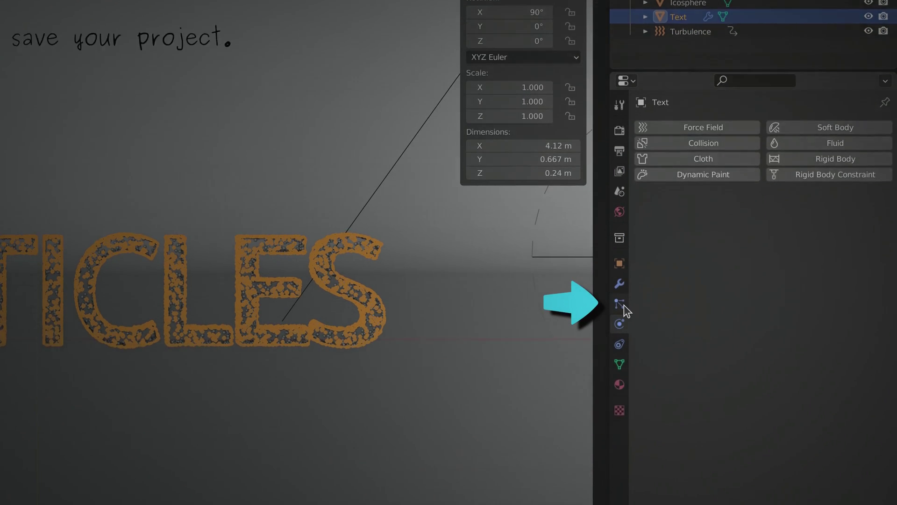
pyautogui.click(620, 436)
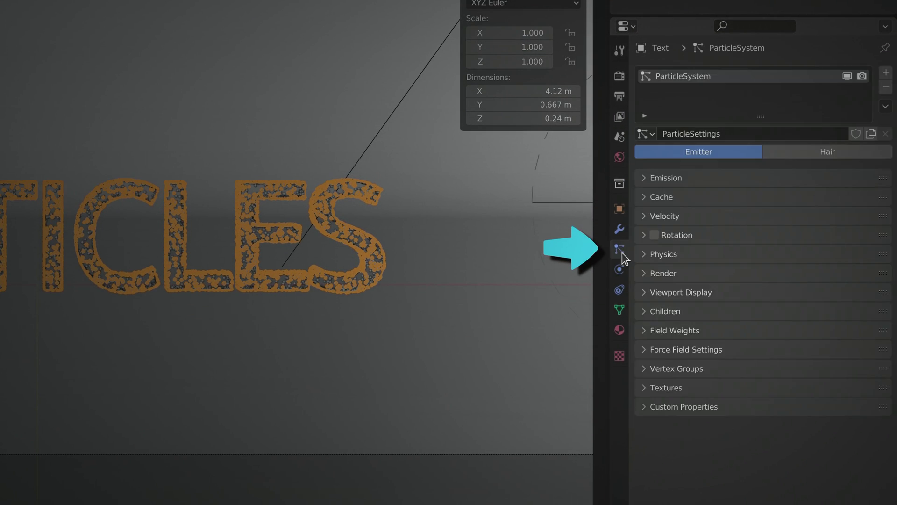
pyautogui.click(645, 198)
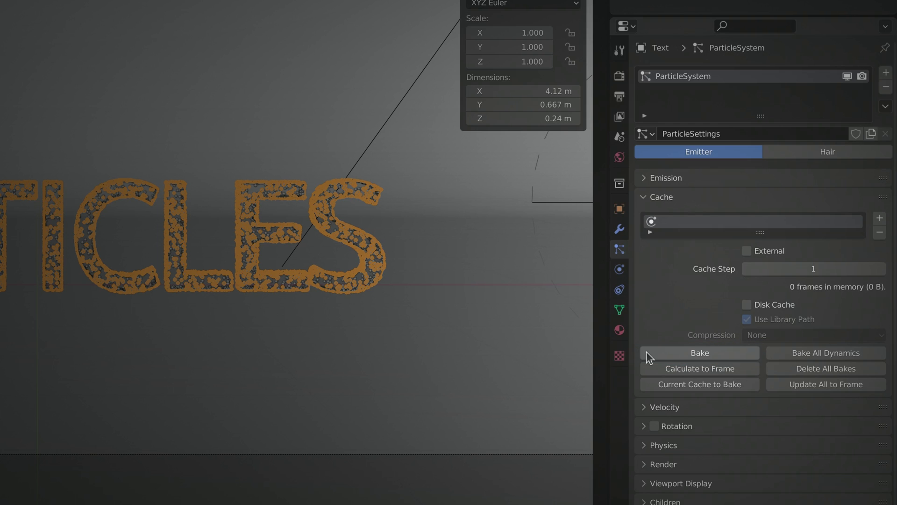
pyautogui.click(649, 354)
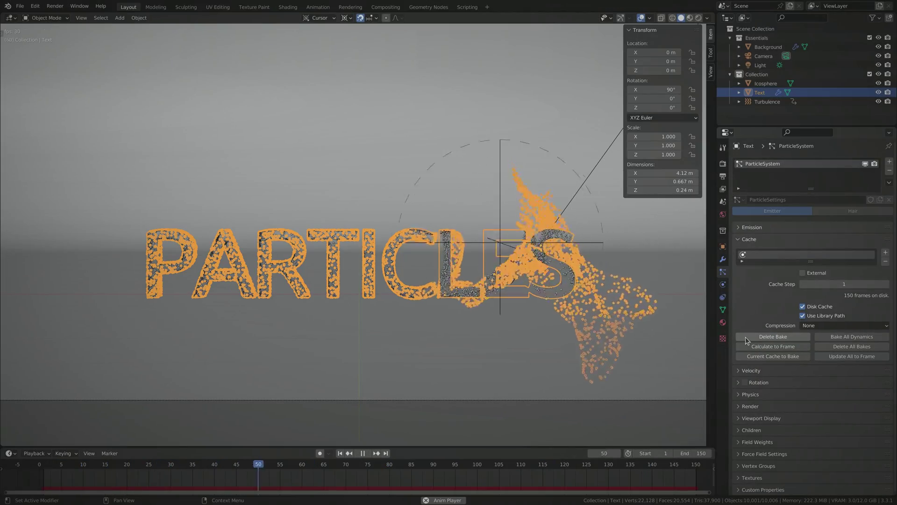
pyautogui.hotkey('shift', 'Left')
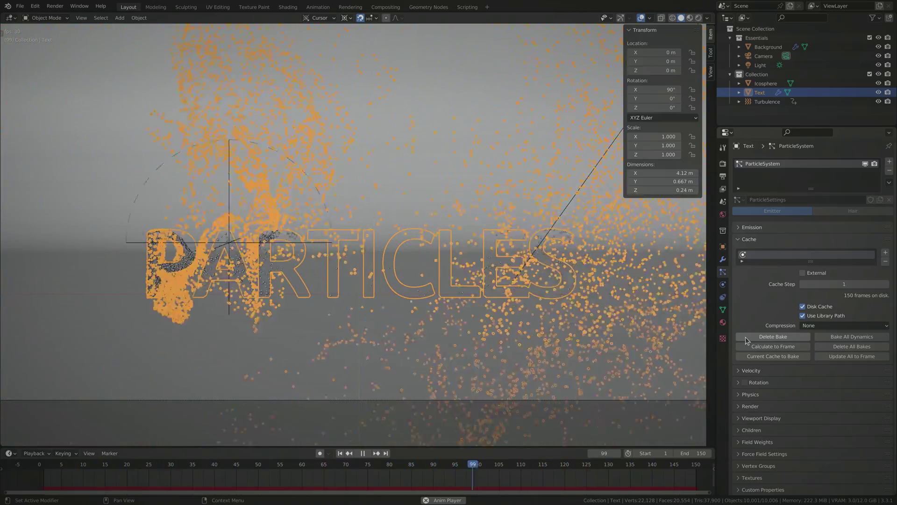
pyautogui.hotkey('shift', 'Left')
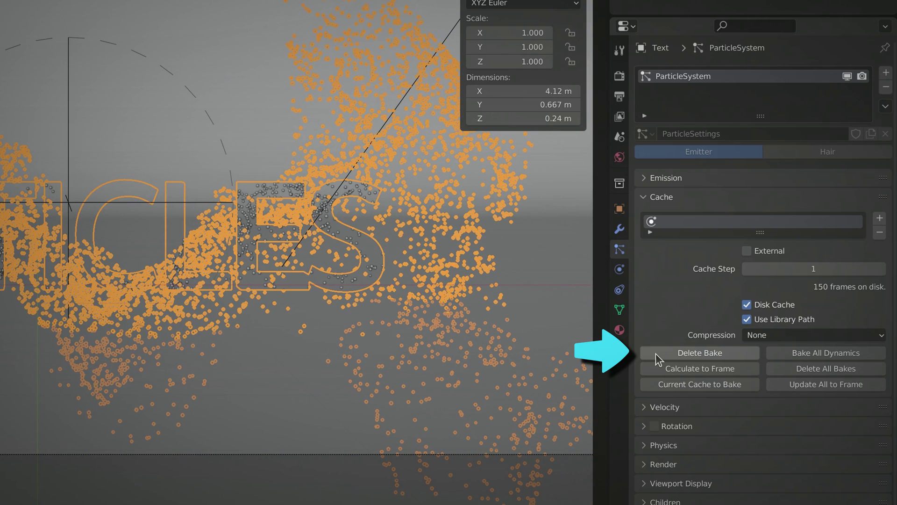
pyautogui.click(655, 354)
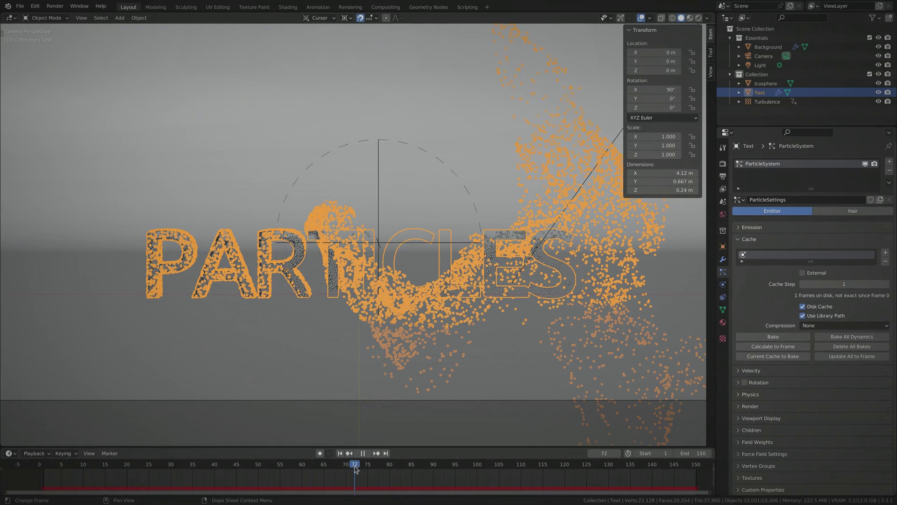
# Add a Wind force field with strength 4 and preview its effect
pyautogui.press('Escape')
pyautogui.click(120, 17)
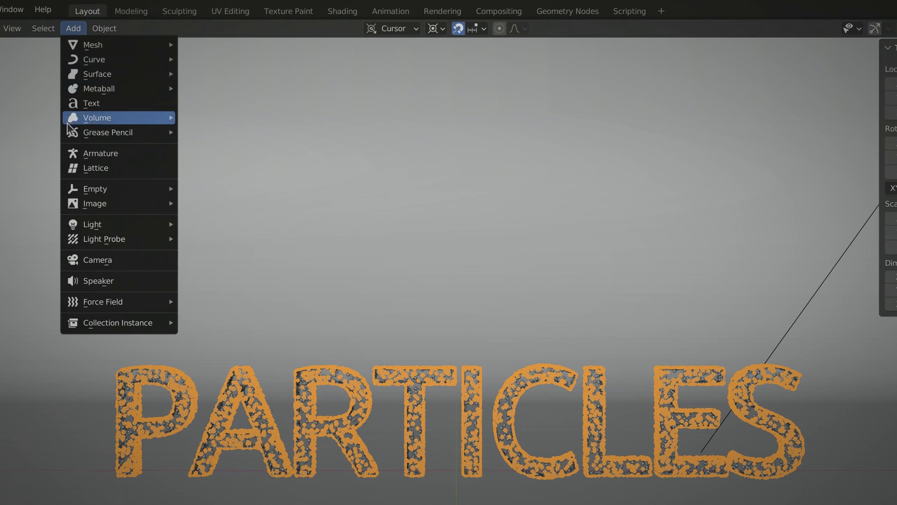
pyautogui.moveTo(174, 188)
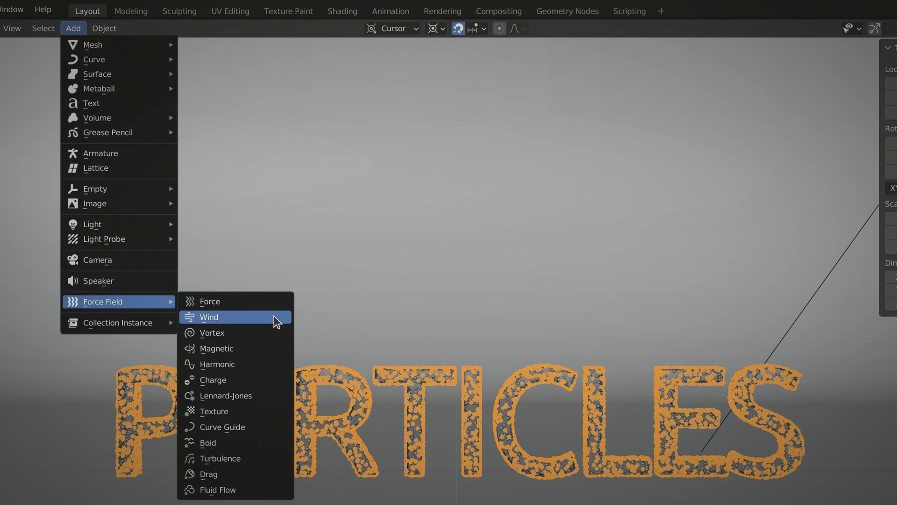
pyautogui.click(274, 316)
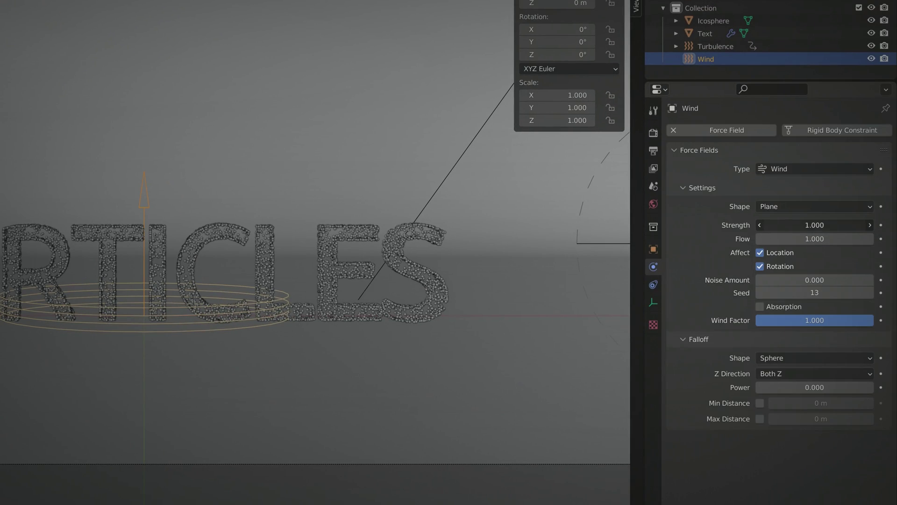
pyautogui.moveTo(782, 225); pyautogui.dragTo(794, 238)
pyautogui.press('space')
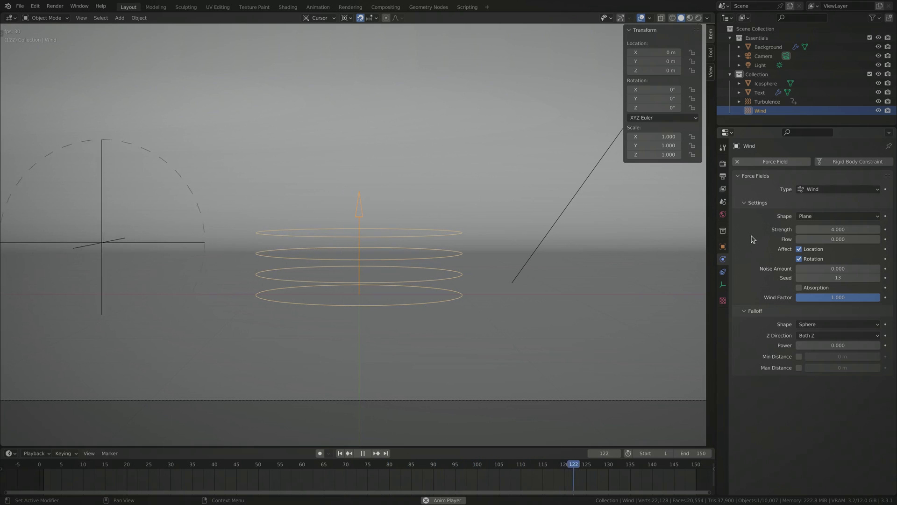
pyautogui.press('Escape')
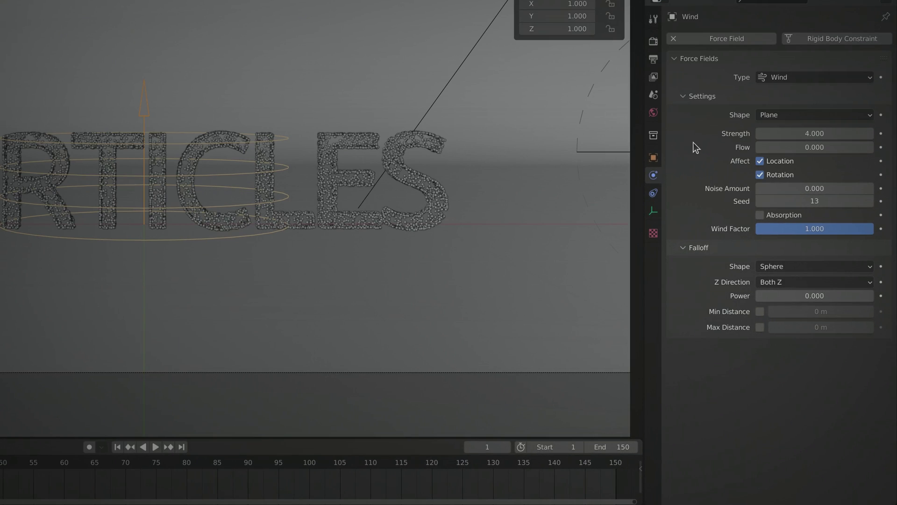
# Give the wind a Tube falloff with 1 m maximum distance and radial maximum
pyautogui.click(862, 267)
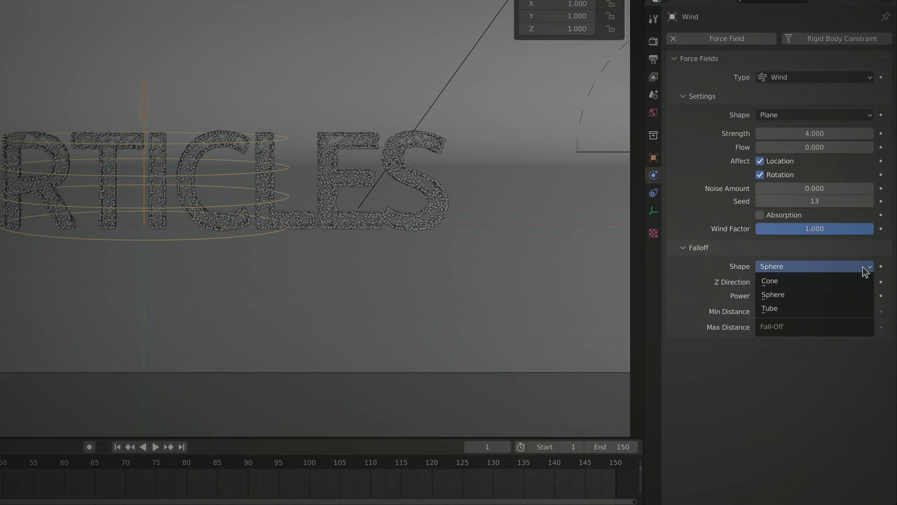
pyautogui.click(860, 309)
pyautogui.click(759, 328)
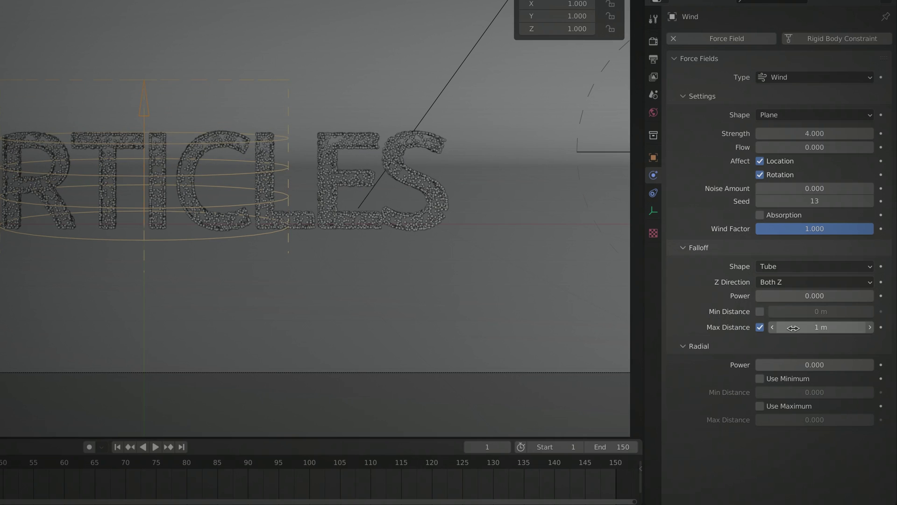
pyautogui.click(760, 406)
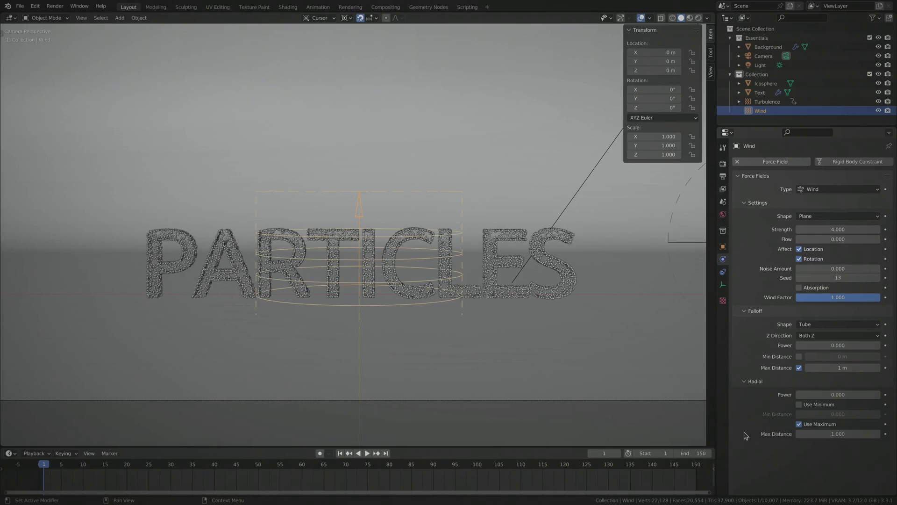
# Preview the tube wind, then make Turbulence the parent of the Wind field
pyautogui.press('space')
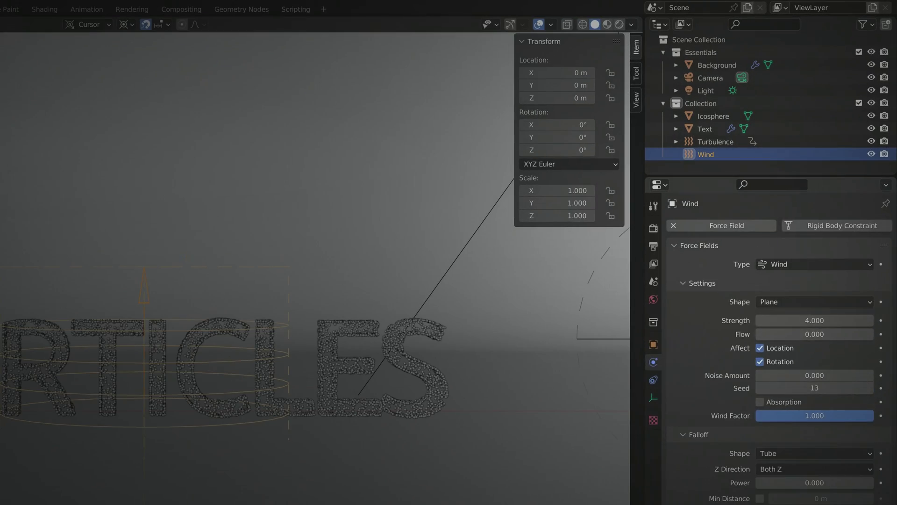
pyautogui.click(652, 346)
pyautogui.click(834, 281)
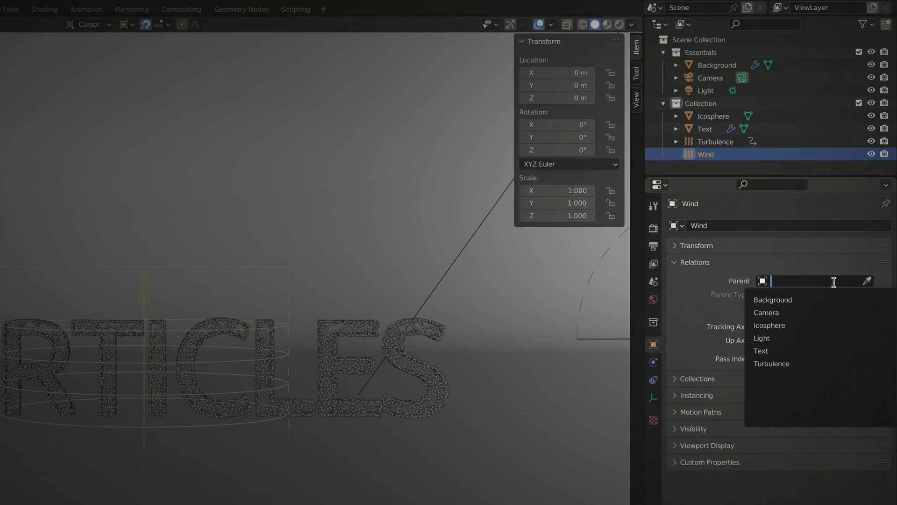
pyautogui.click(820, 364)
# Confirm Wind sits under Turbulence, replay the animation, and tilt the wind 60° on X
pyautogui.click(676, 142)
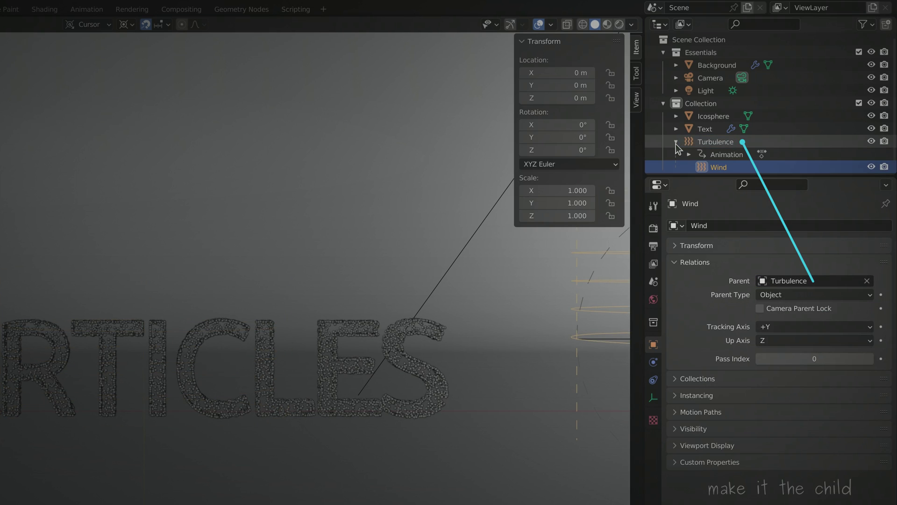
pyautogui.press('space')
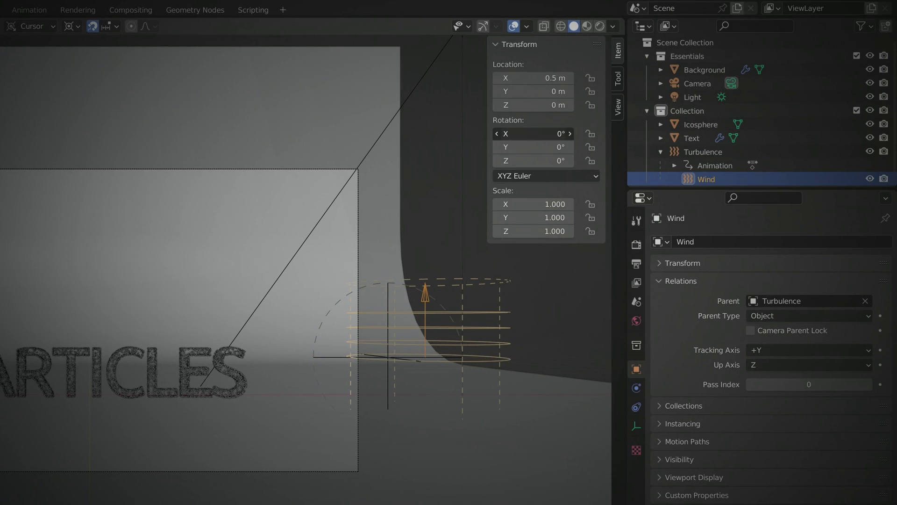
pyautogui.moveTo(526, 133); pyautogui.dragTo(554, 133)
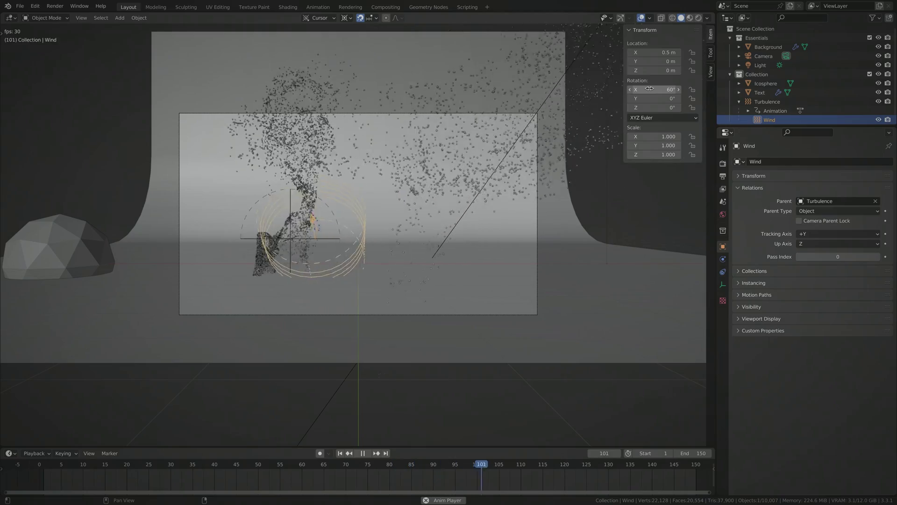
# Play the animation through the scene camera in Rendered shading
pyautogui.press('Escape')
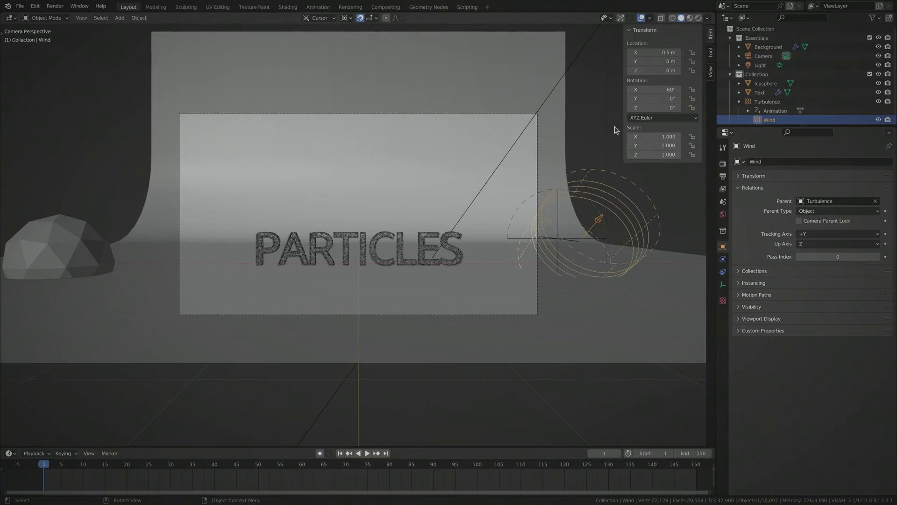
pyautogui.press('Home')
pyautogui.press('space')
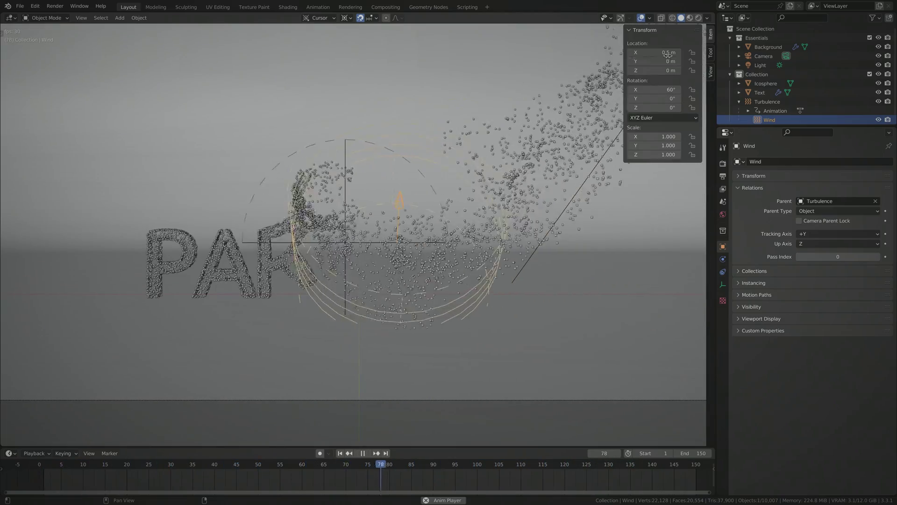
pyautogui.click(699, 18)
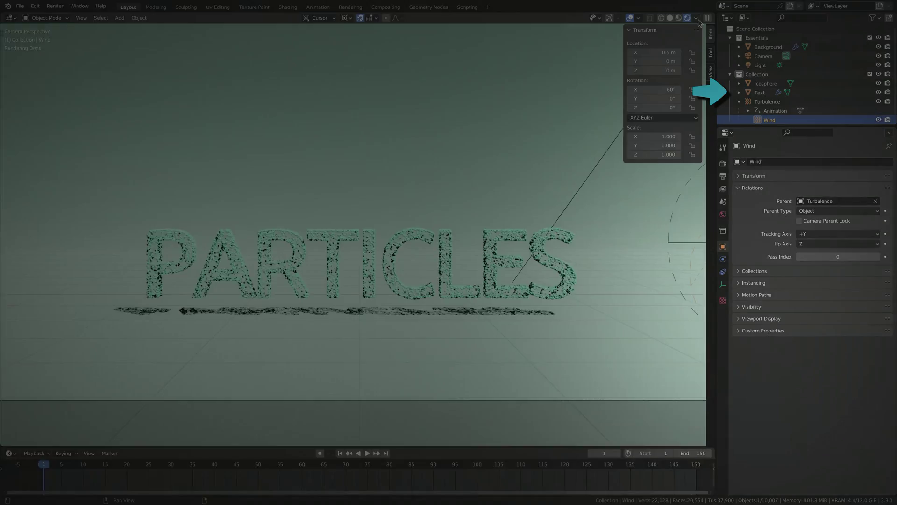
# Set the PARTICLES text's emission number to 100000 and rebake the particle cache
pyautogui.click(824, 93)
pyautogui.click(723, 271)
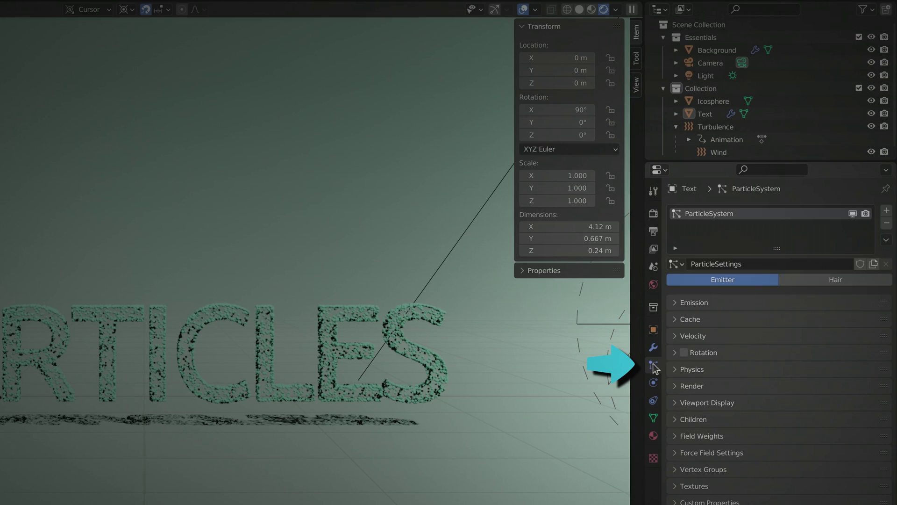
pyautogui.click(675, 302)
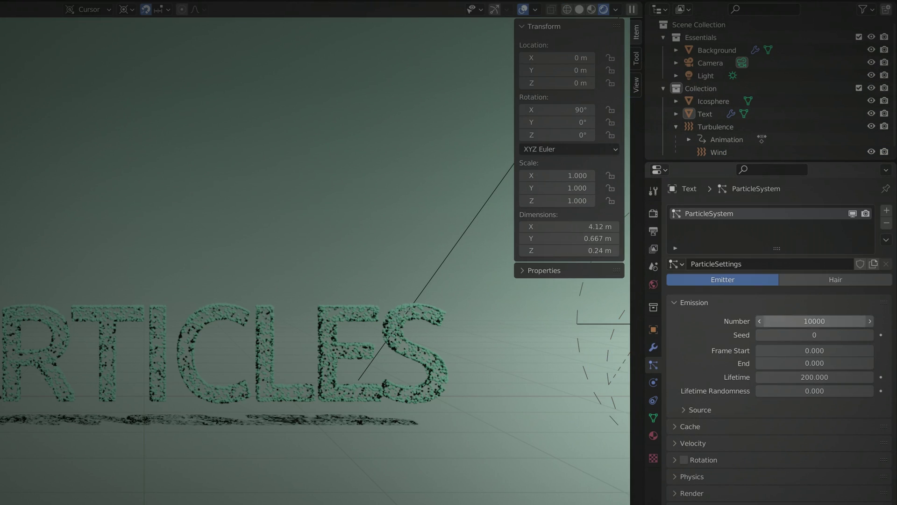
pyautogui.click(795, 321)
pyautogui.write('1')
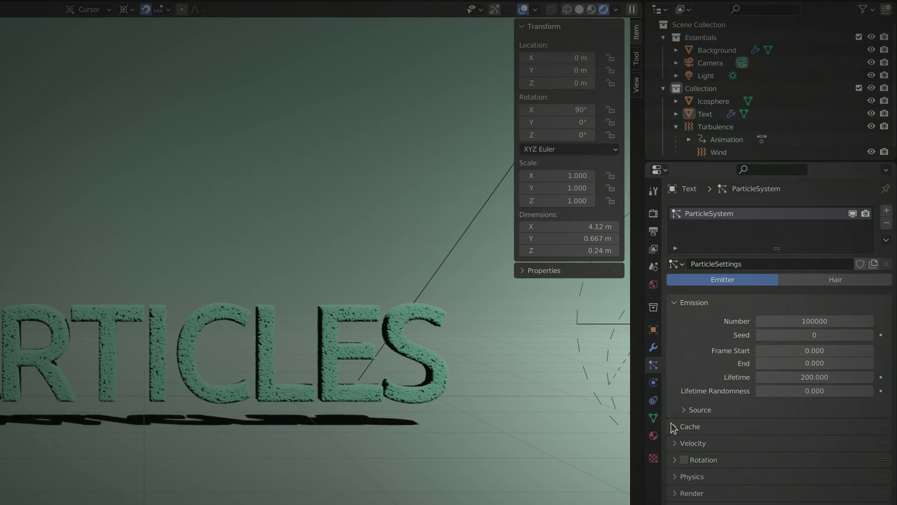
pyautogui.click(675, 426)
pyautogui.click(683, 390)
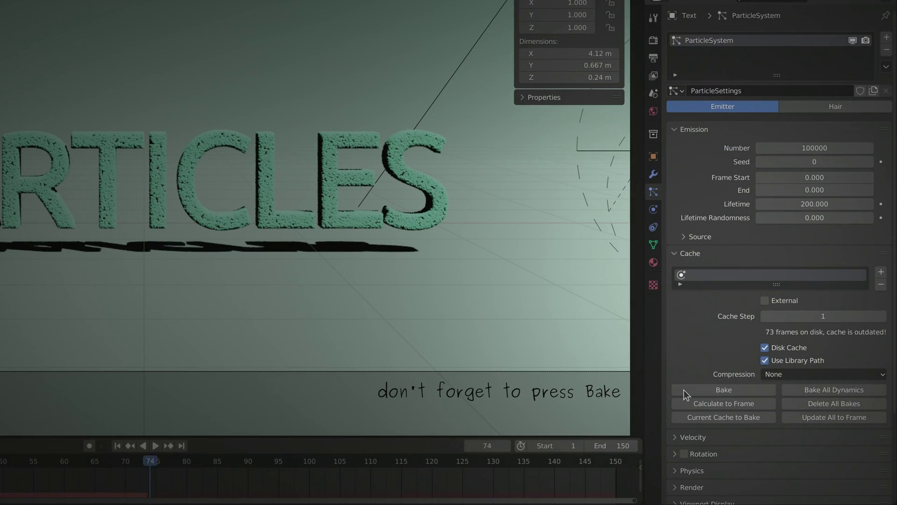